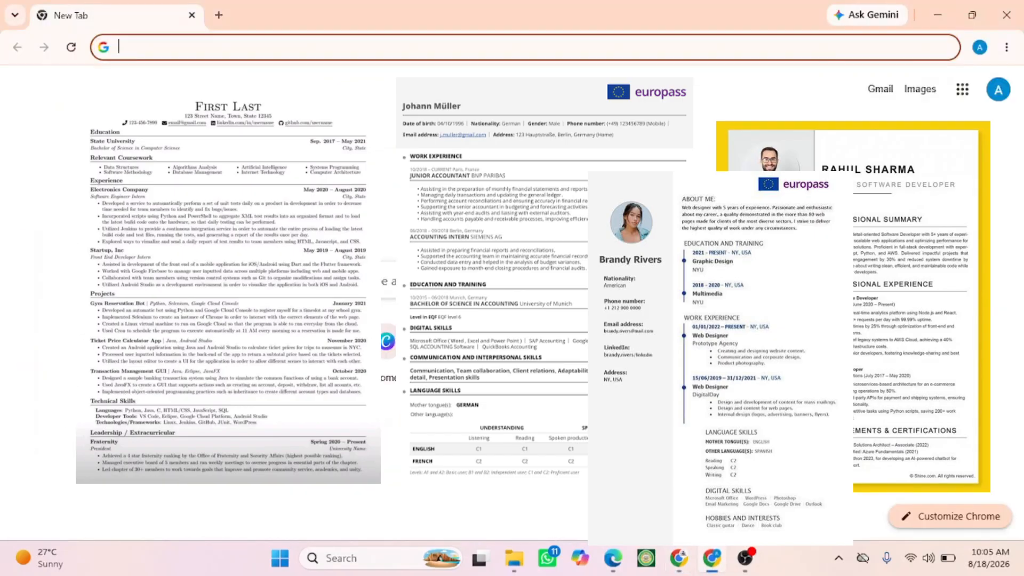
- Search Google for "Europass cv"
text(Eup)
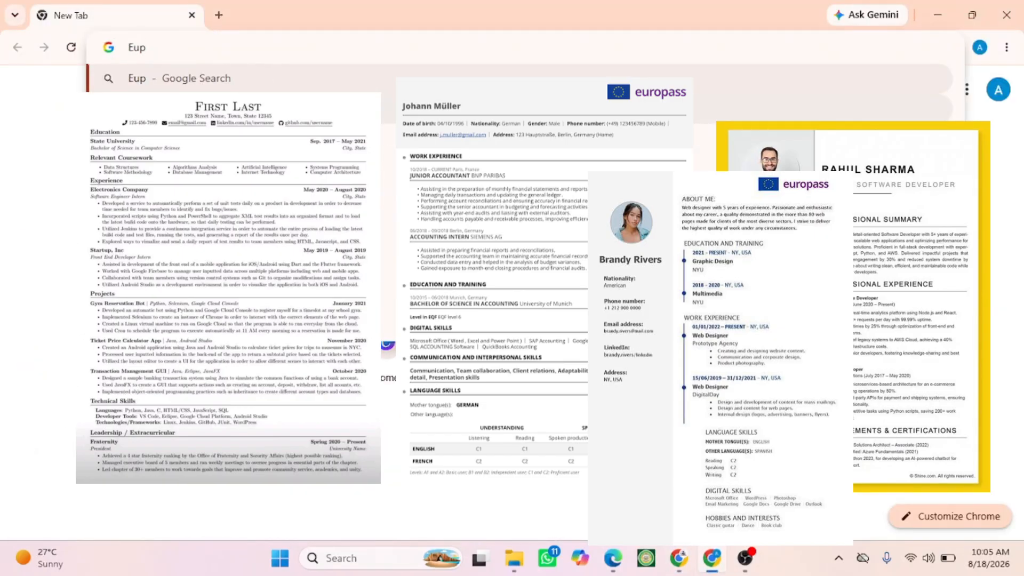
key(BackSpace)
text(ropa)
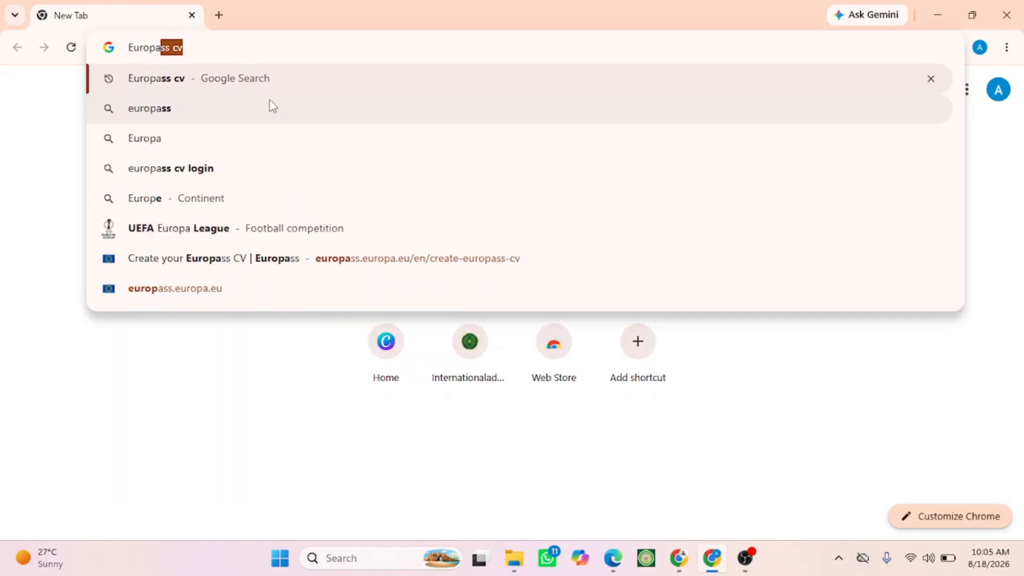
text(ss)
key(Return)
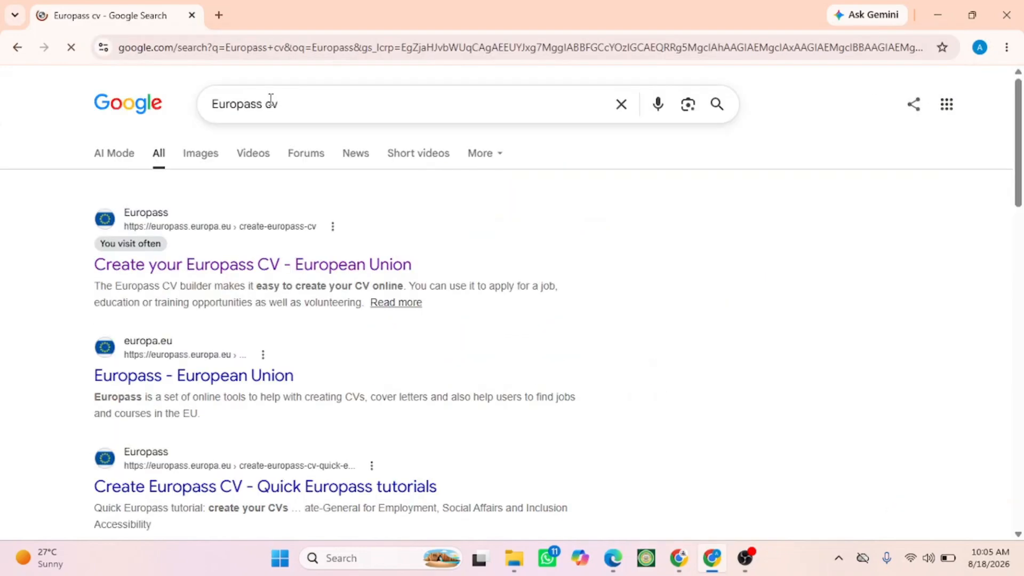
- Open the Create your Europass CV page, start building a CV, and choose to create an EU Login account
click(137, 265)
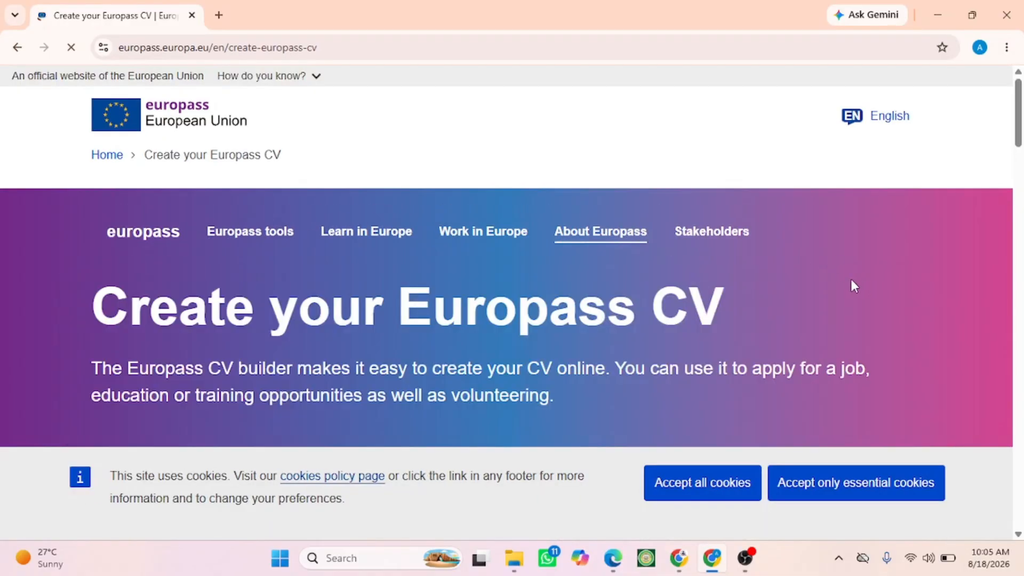
click(871, 220)
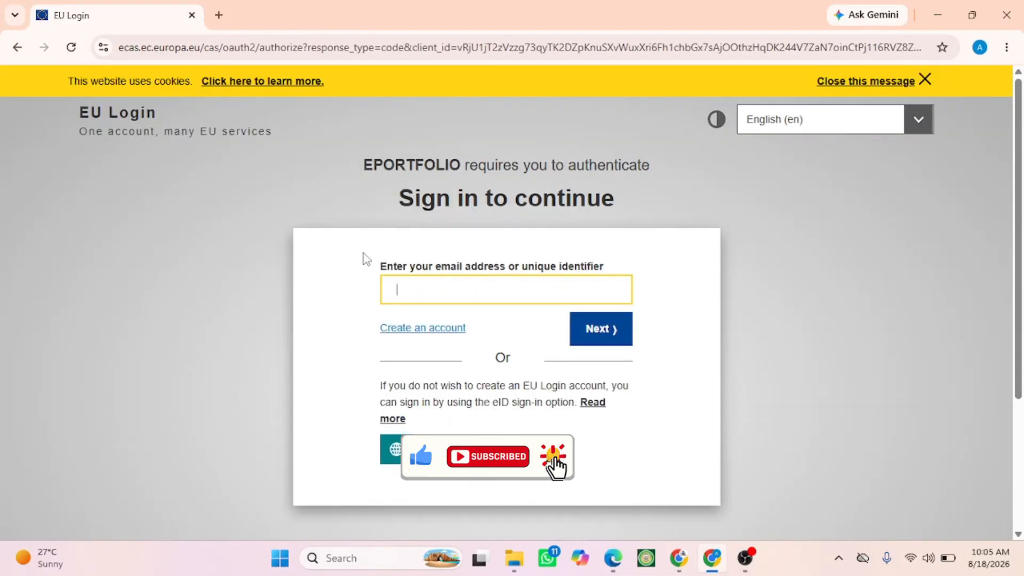
click(403, 336)
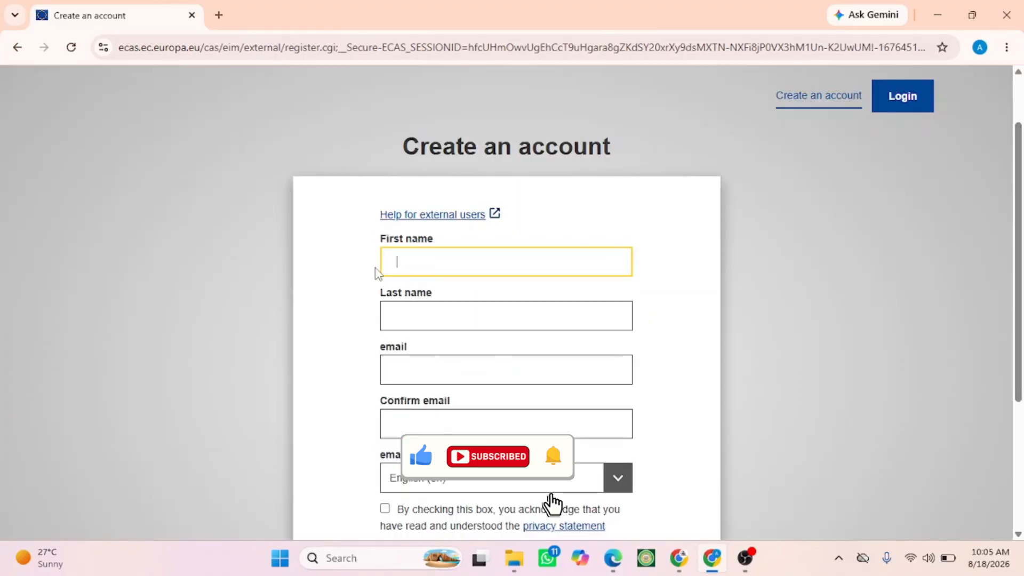
- Fill in the first name, last name and e-mail, accept the privacy statement, and create the account
scroll(363, 267, down, 4)
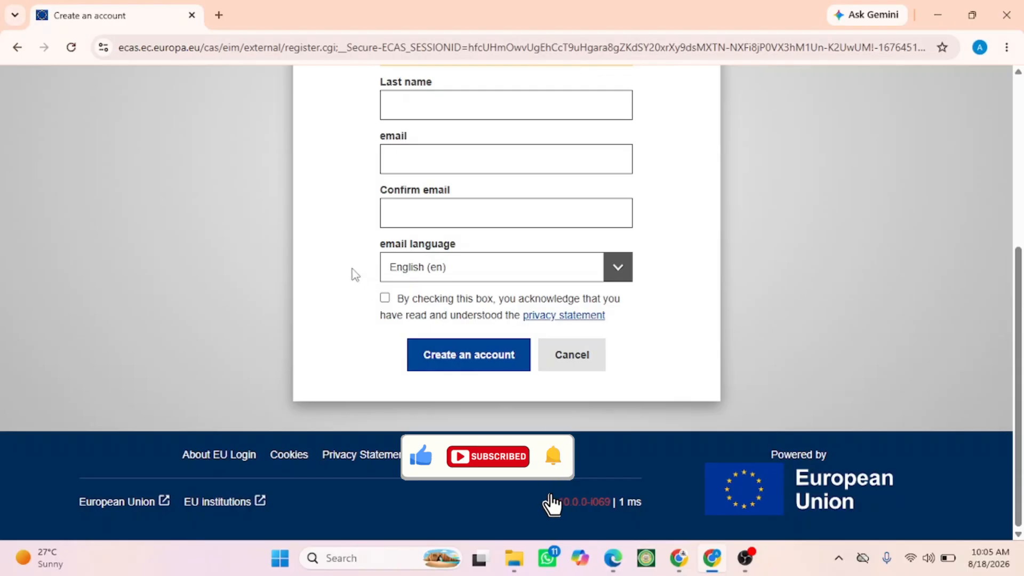
scroll(352, 273, up, 2)
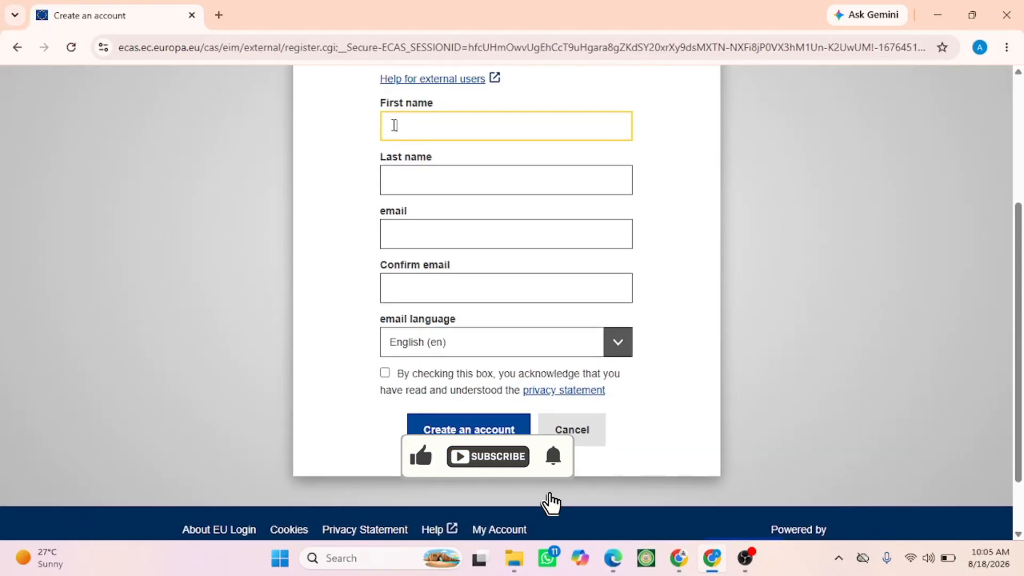
text(musa)
key(Tab)
text(isa)
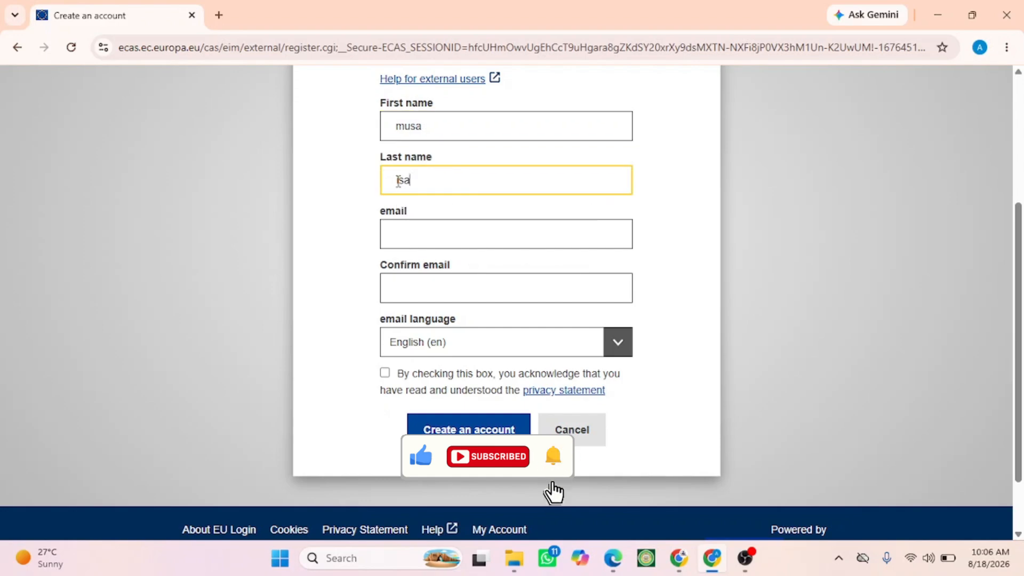
click(393, 233)
click(530, 272)
click(384, 372)
click(427, 422)
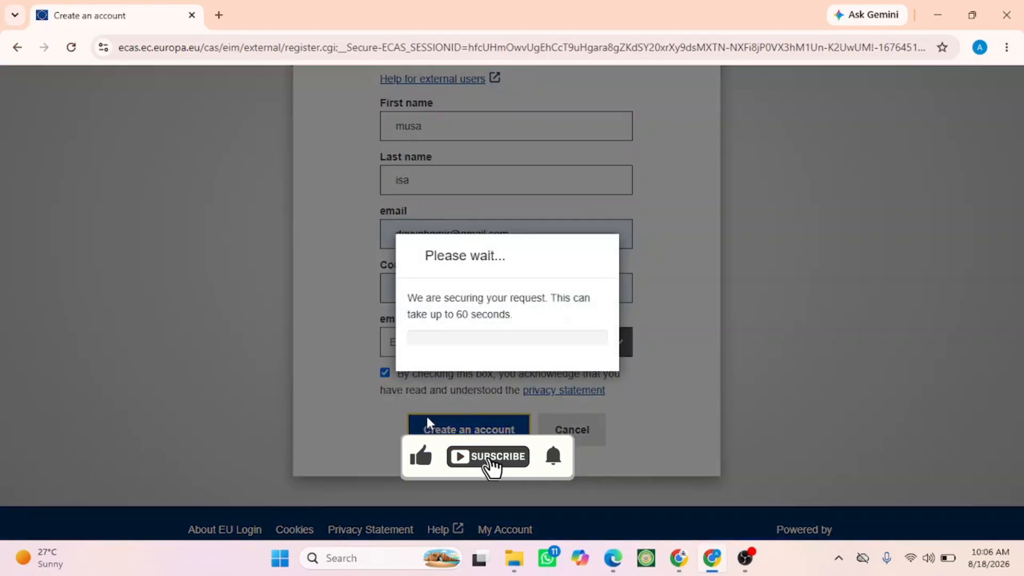
- Open the Gmail inbox in a new tab while the account request is processed
click(219, 15)
click(961, 90)
click(962, 198)
click(149, 15)
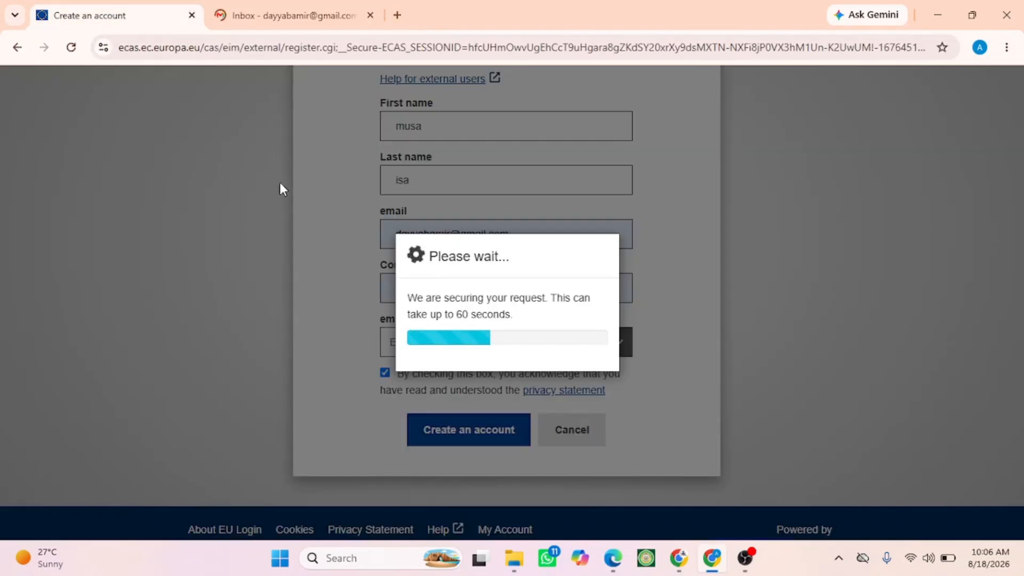
click(235, 15)
click(150, 16)
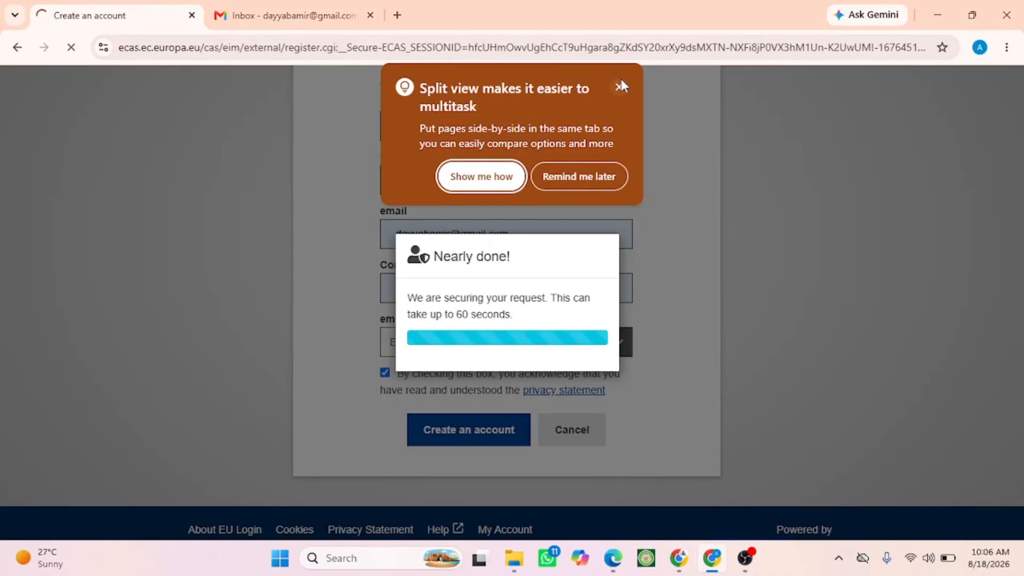
- Dismiss the split view tip, open the EU Login "Your password" e-mail and follow its link to set a password
click(622, 85)
click(336, 17)
click(255, 133)
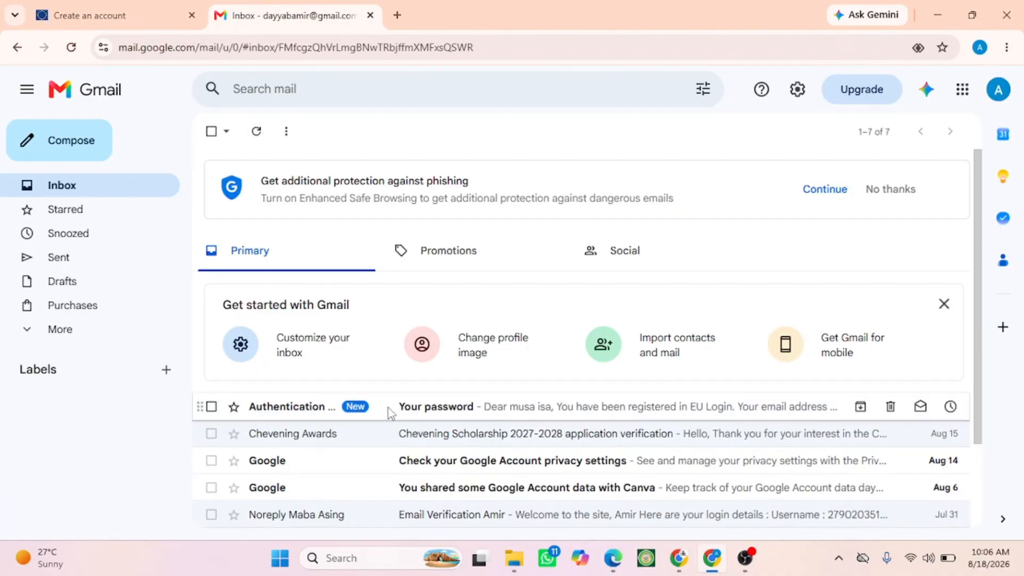
click(320, 406)
click(261, 201)
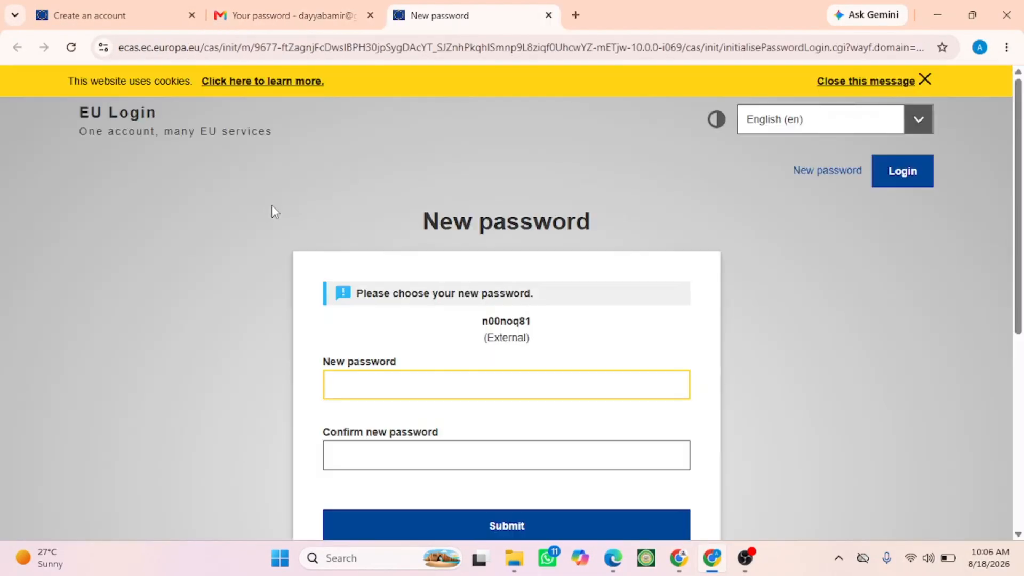
- Enter and confirm a new EU Login password, submit it, decline saving it, and proceed to Europass
click(338, 384)
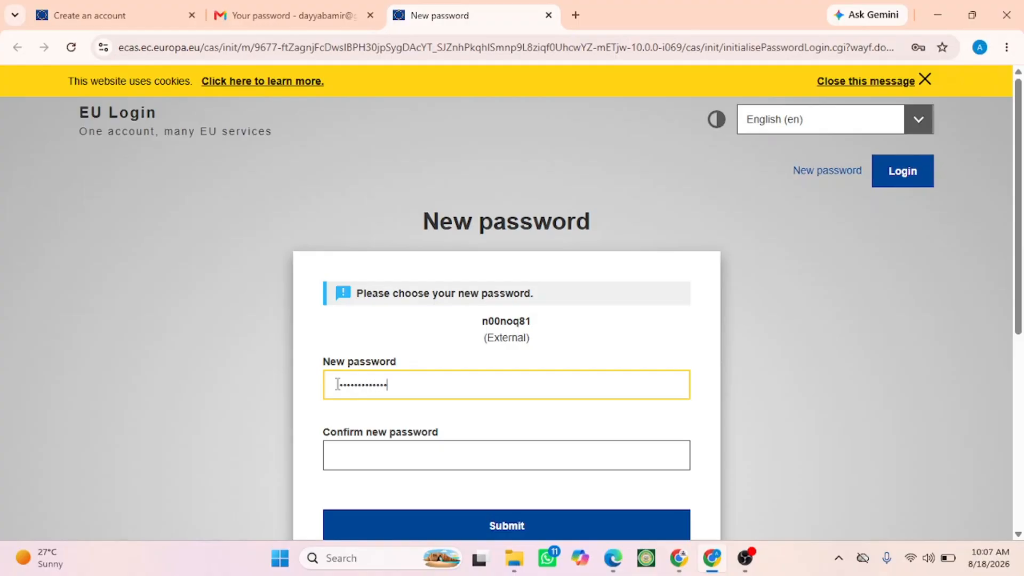
click(334, 458)
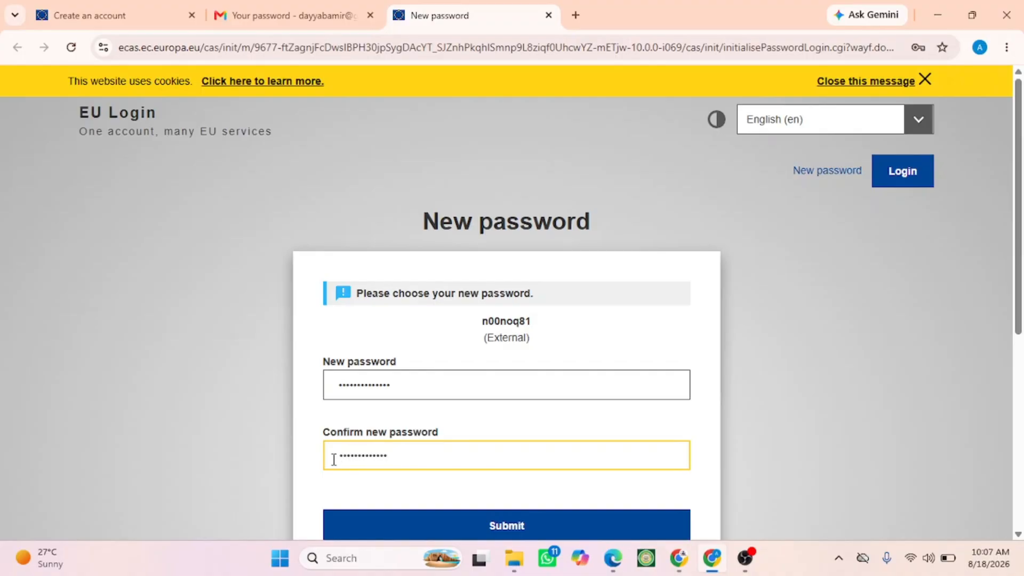
click(414, 521)
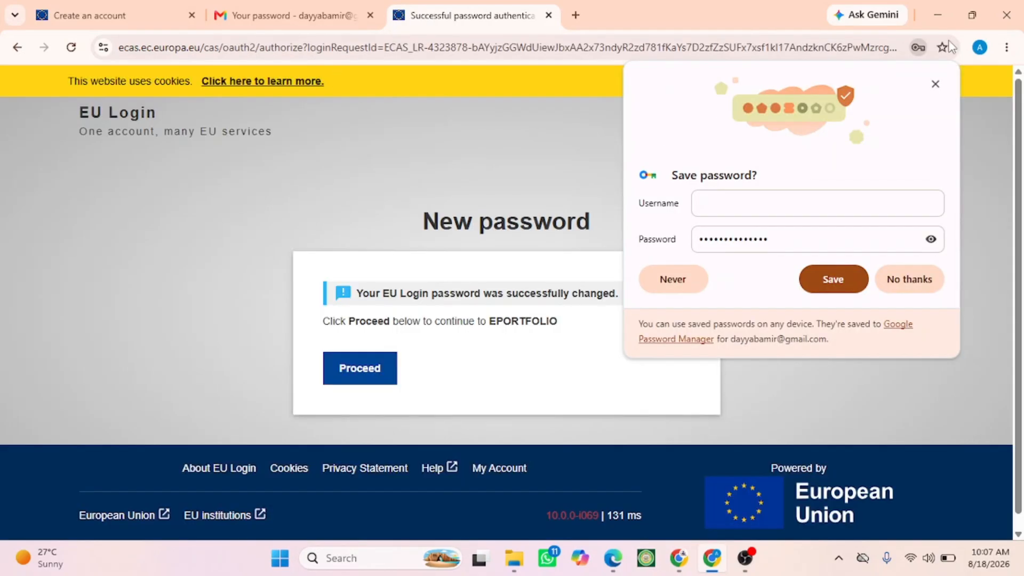
click(935, 84)
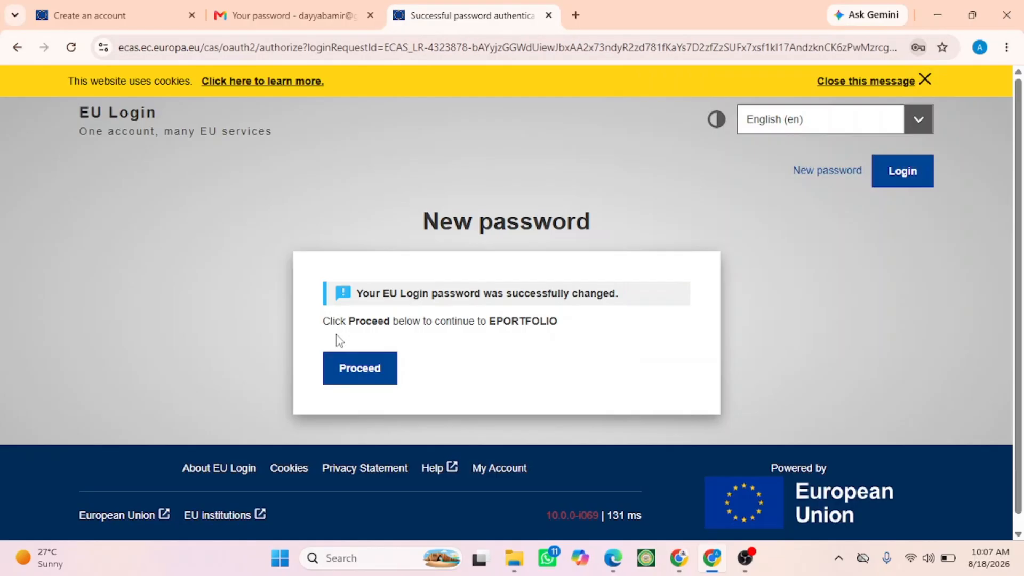
click(343, 372)
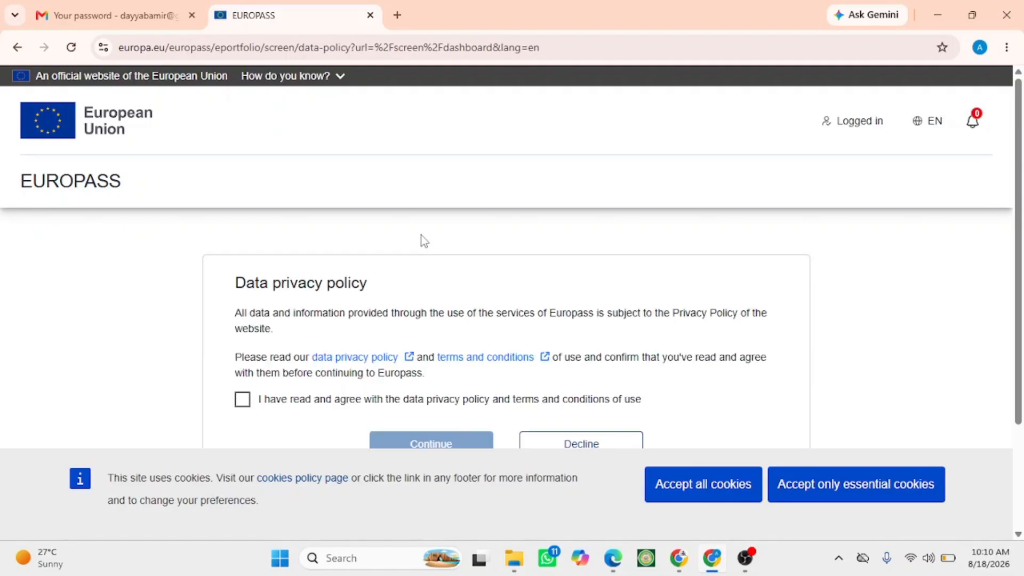
- Accept the data privacy policy and terms, continue, and start the Europass profile from scratch
scroll(406, 246, down, 2)
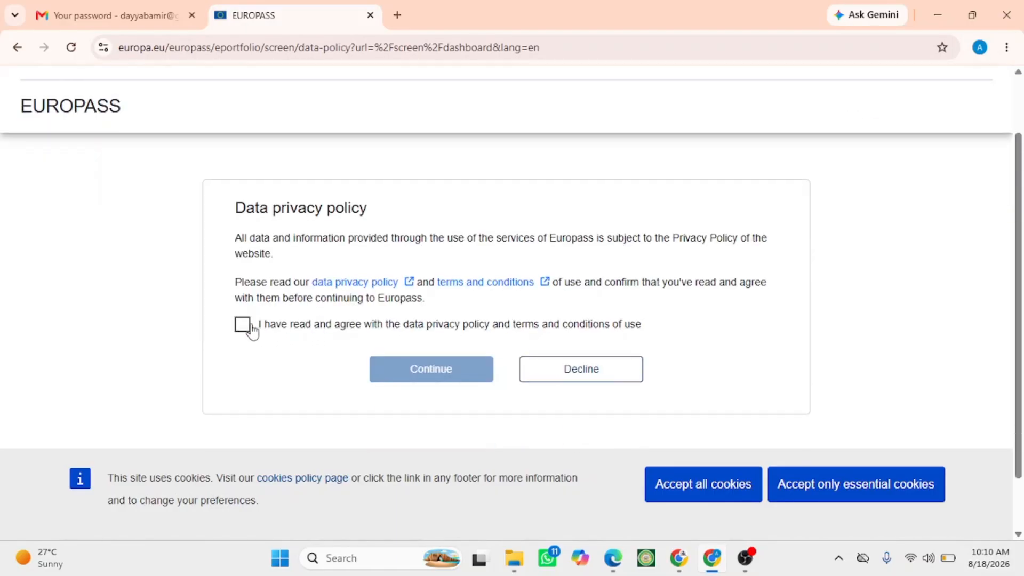
click(245, 327)
click(404, 368)
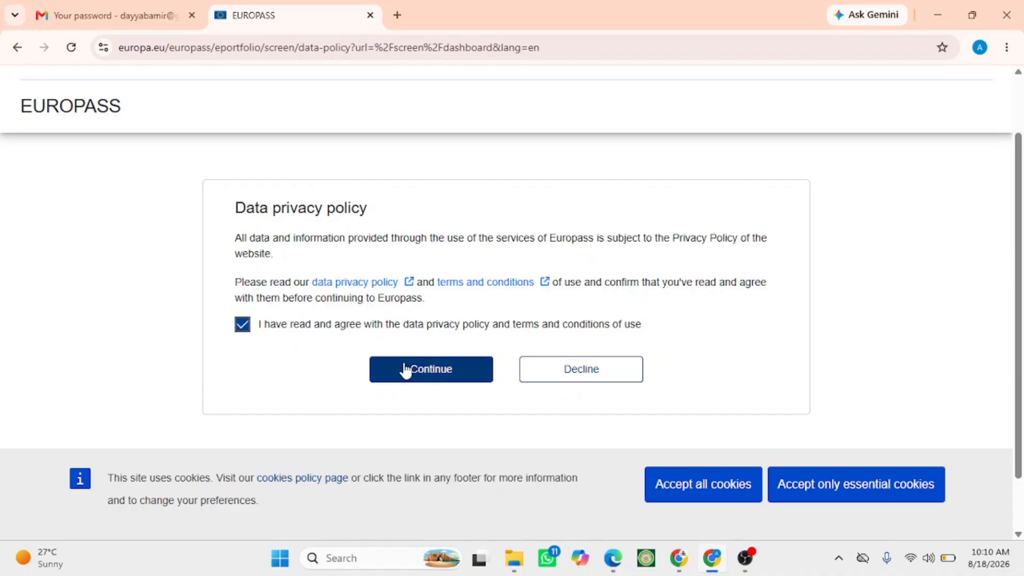
scroll(348, 160, down, 3)
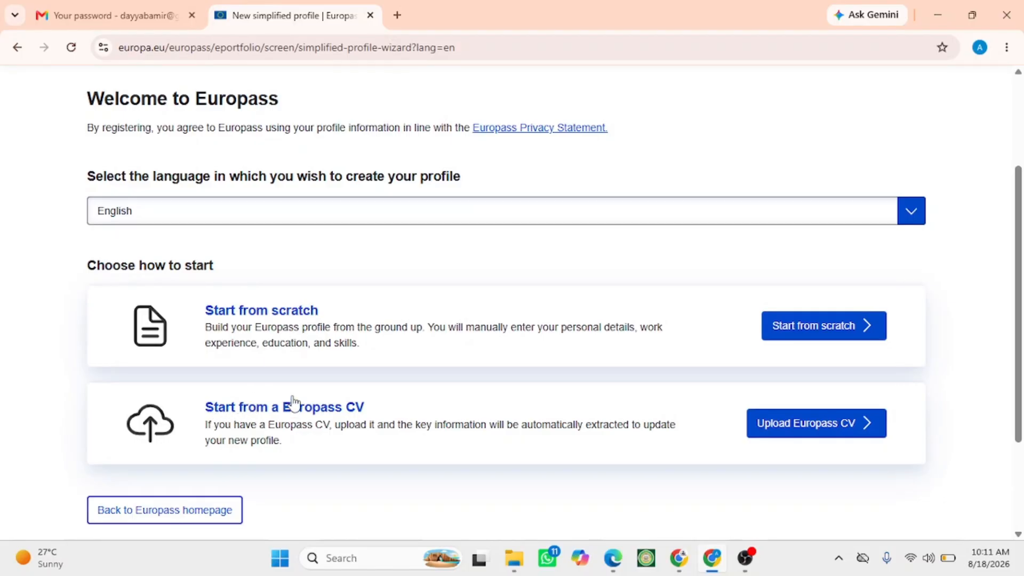
click(834, 327)
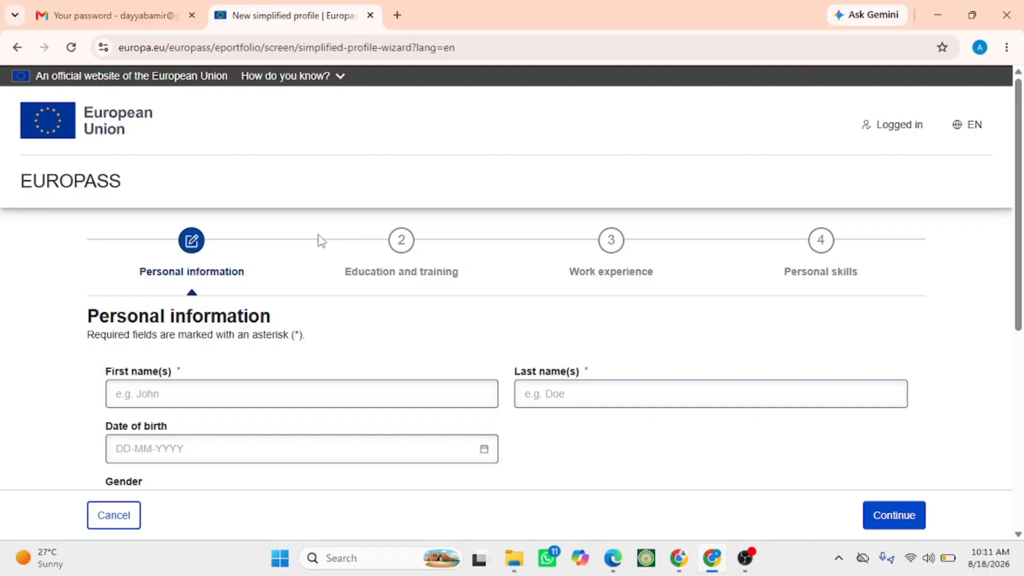
- Enter the first and last names in the personal information form
scroll(201, 227, down, 3)
click(142, 241)
text(Musa)
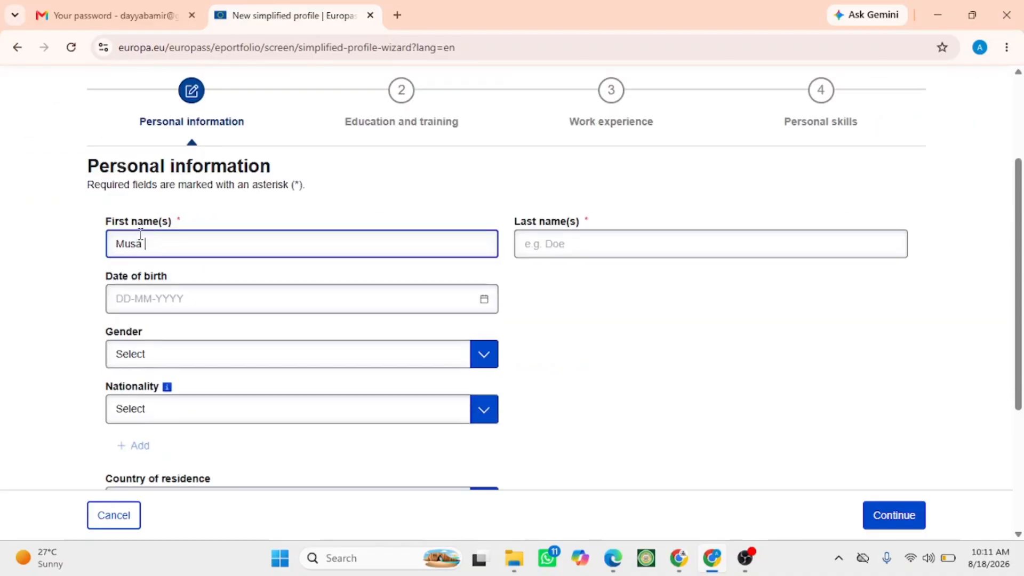
click(606, 241)
text(isah)
- Pick the date of birth from the calendar
click(256, 299)
click(256, 338)
click(251, 72)
click(151, 341)
click(151, 296)
click(248, 439)
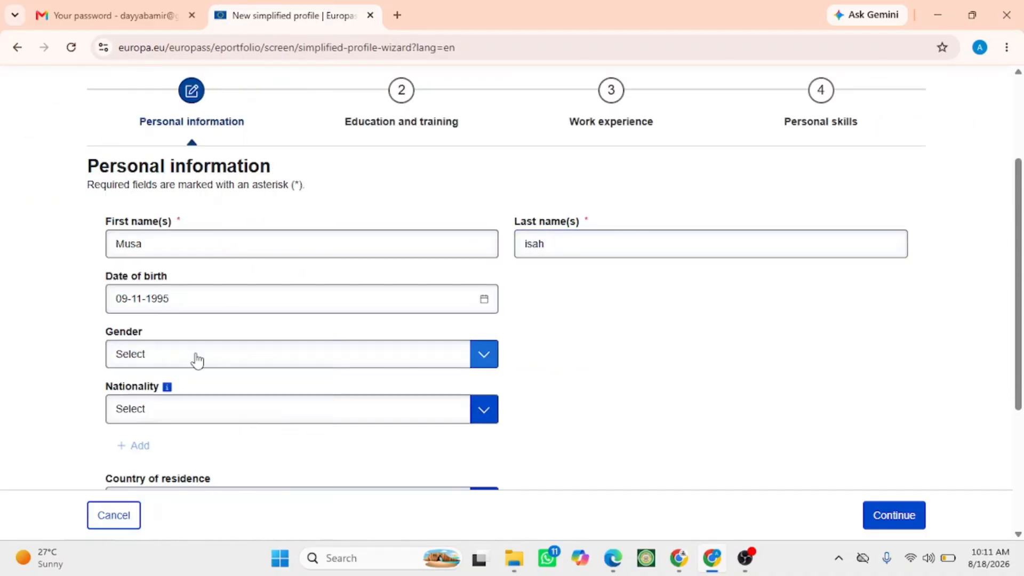
- Set the gender and choose the nationality from the list
click(181, 280)
click(130, 326)
click(122, 340)
scroll(150, 245, down, 20)
scroll(150, 245, down, 8)
scroll(151, 208, up, 10)
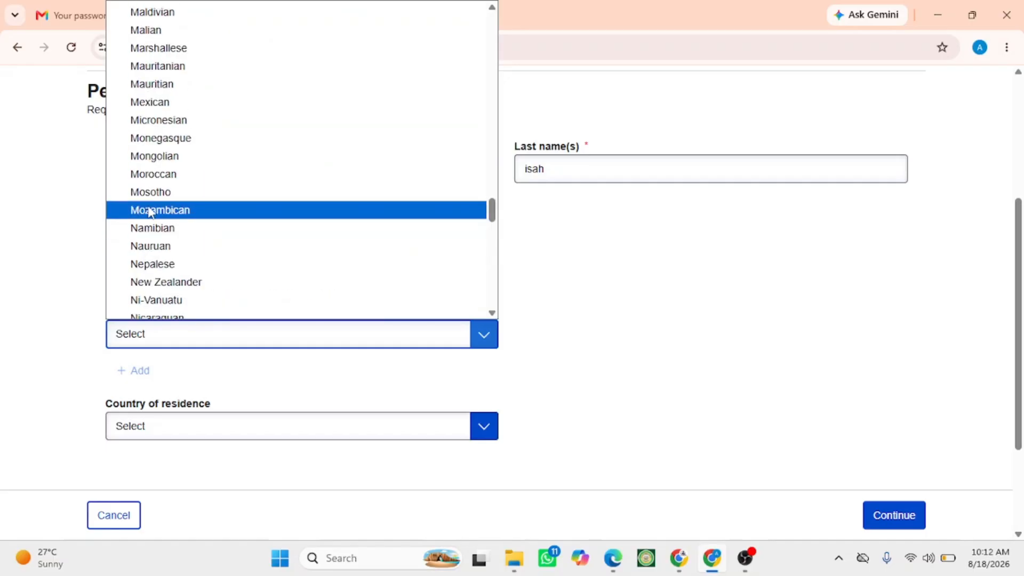
scroll(141, 227, down, 3)
click(155, 185)
- Choose the country of residence and continue to the Education and training section
click(138, 282)
scroll(146, 179, down, 20)
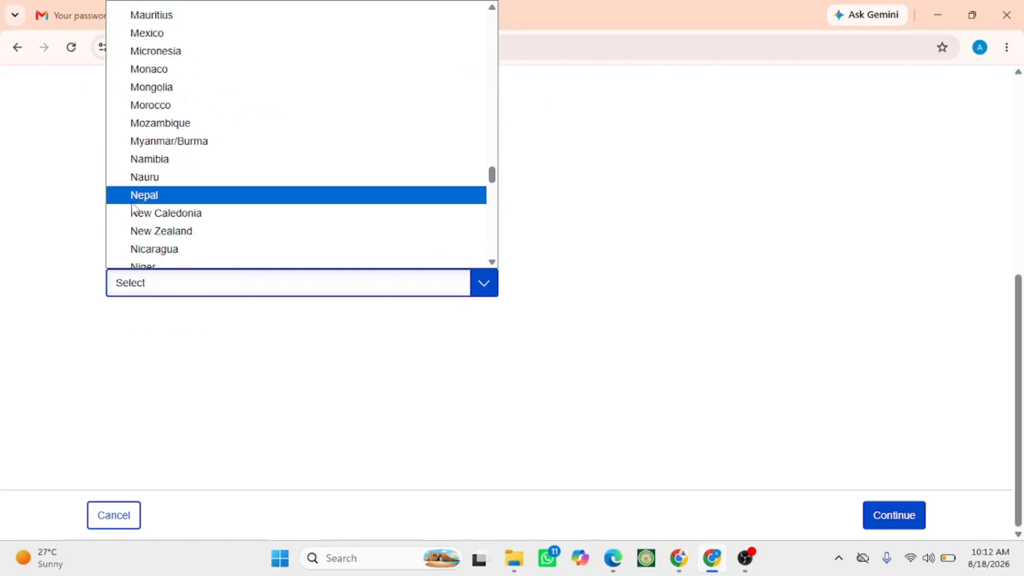
scroll(161, 160, up, 3)
click(163, 168)
click(894, 515)
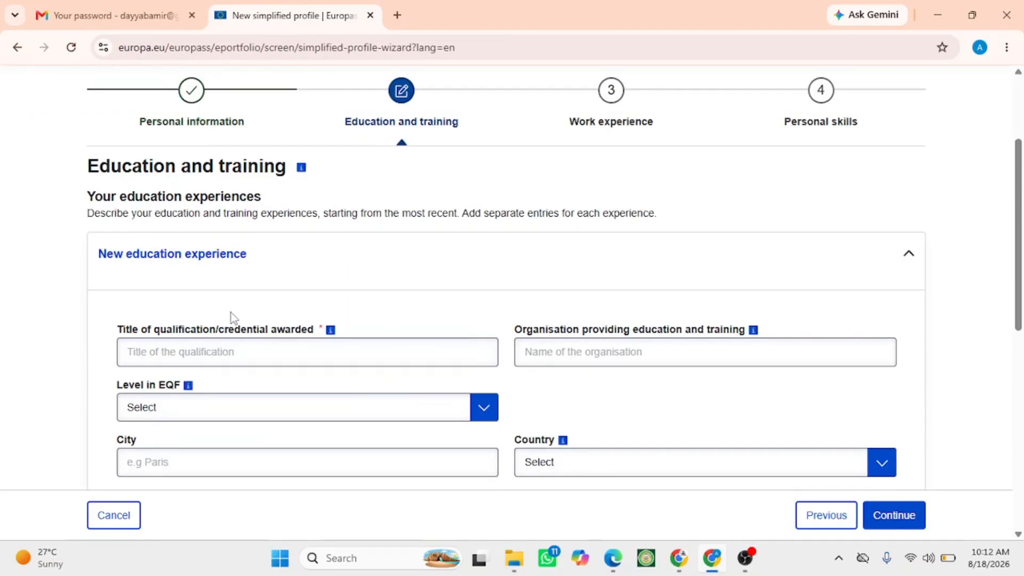
- Enter "Bacheor of Computer Science" as the title of qualification for a new education experience
click(148, 361)
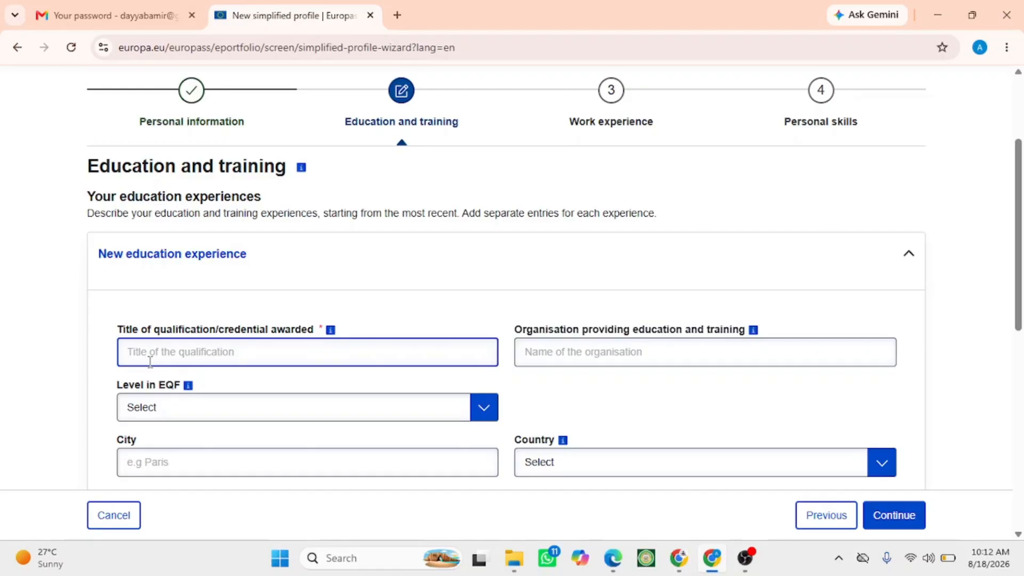
text(Bacheor of)
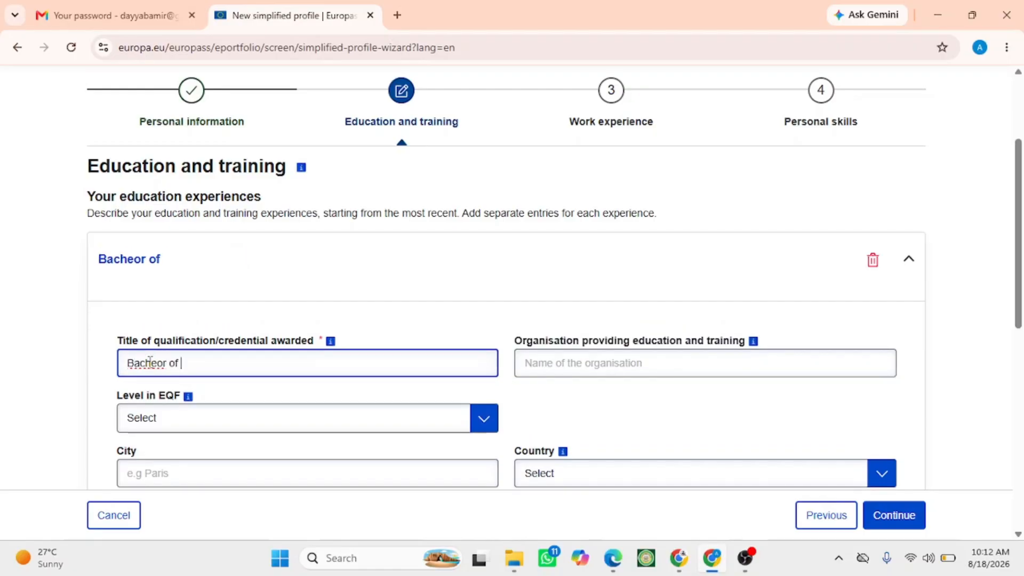
text(Compu)
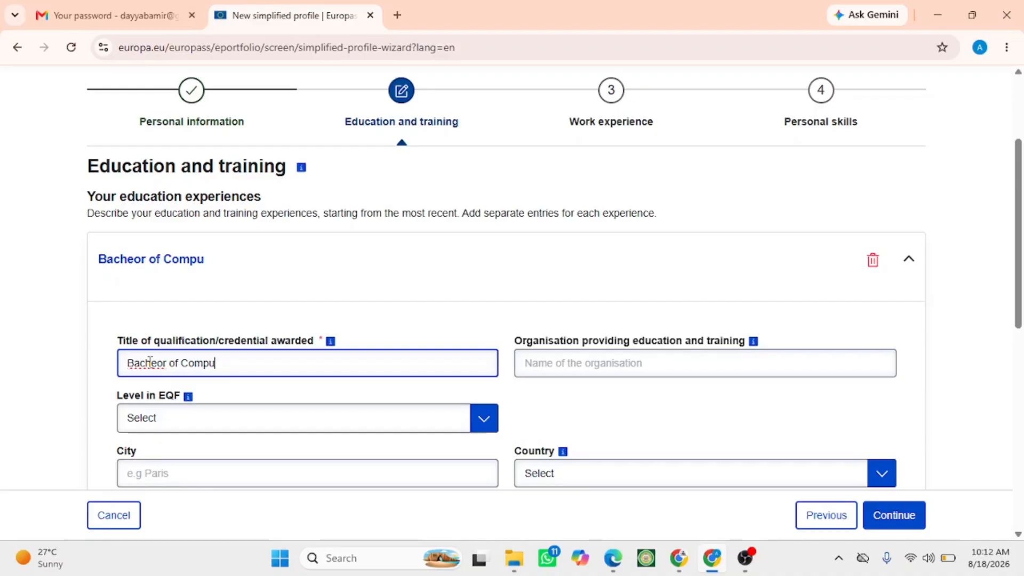
text(ter Science)
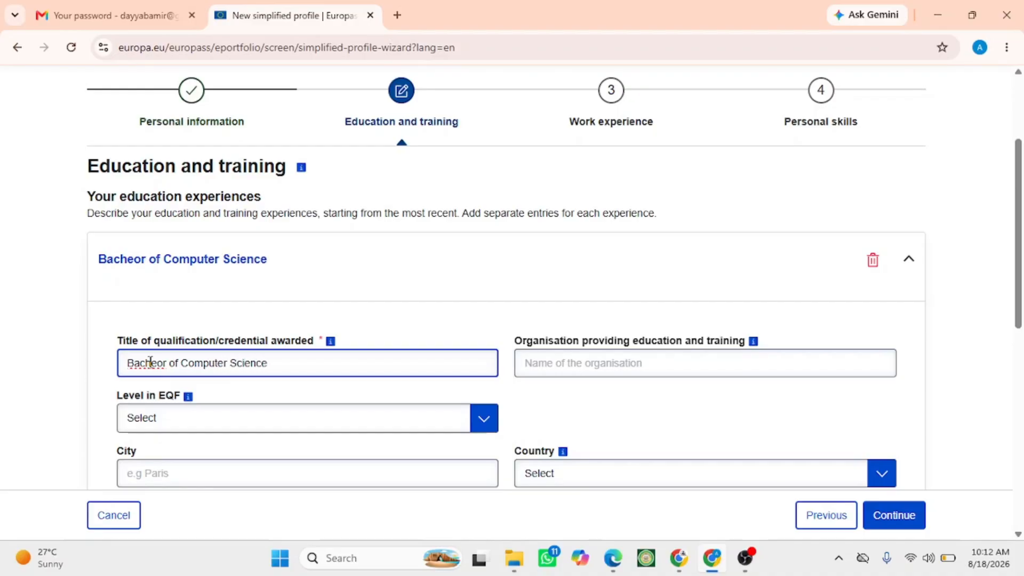
- Correct the misspelled "Bacheor" to "Bachelor" in the qualification title
double_click(151, 363)
right_click(150, 363)
click(185, 187)
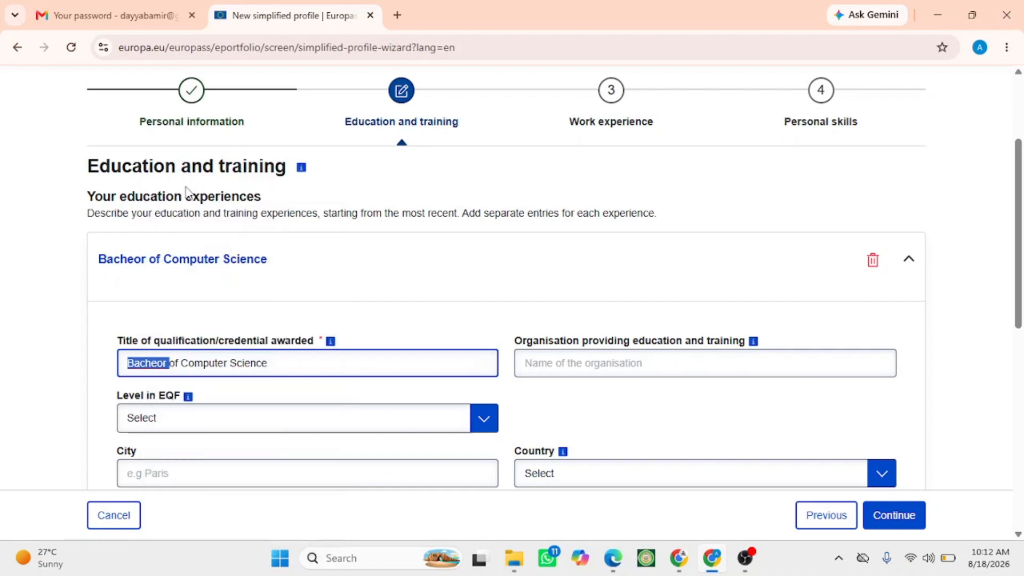
scroll(123, 347, down, 1)
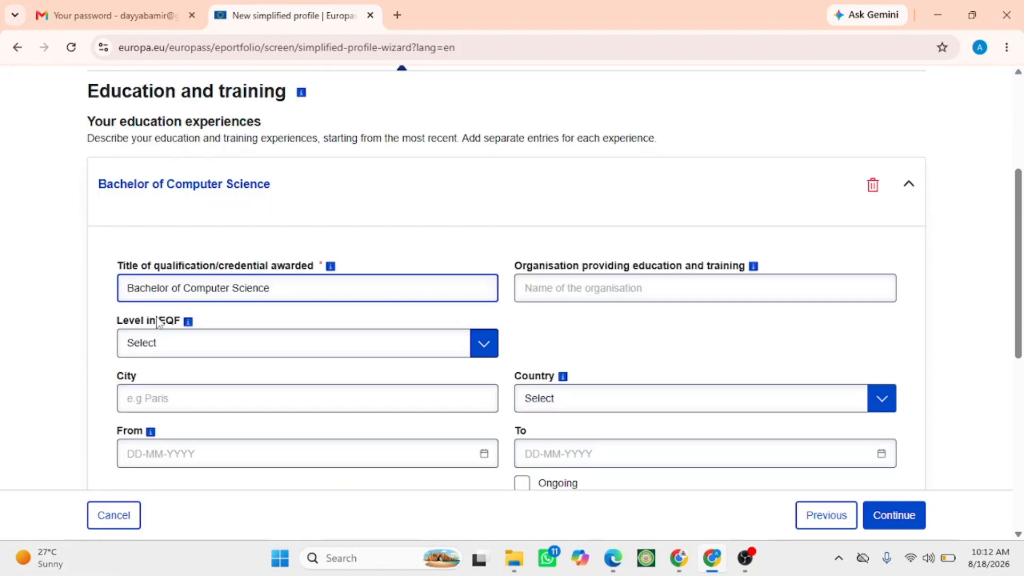
drag(158, 322, 176, 326)
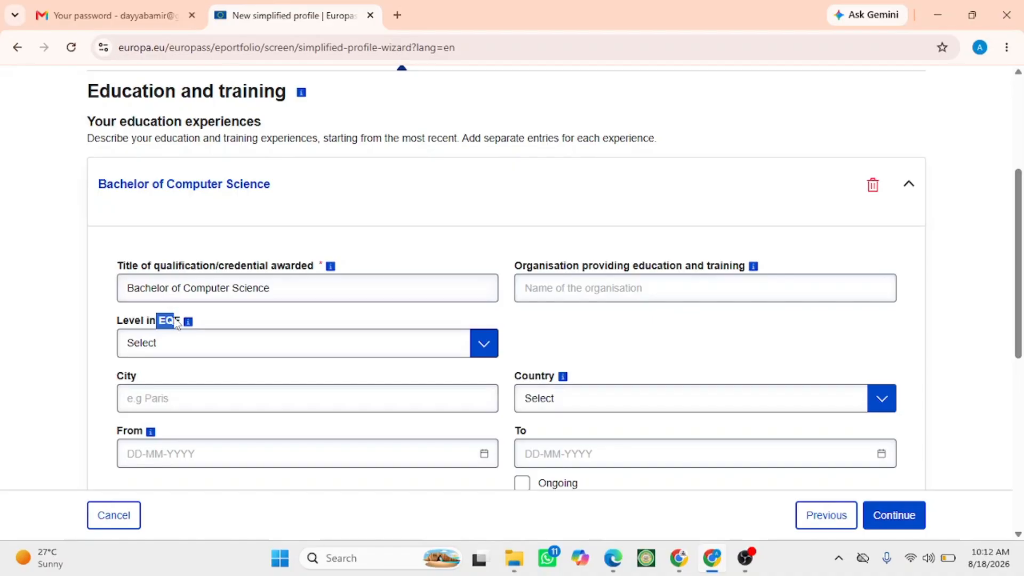
- Set the qualification's level in EQF to EQF level 6
click(172, 344)
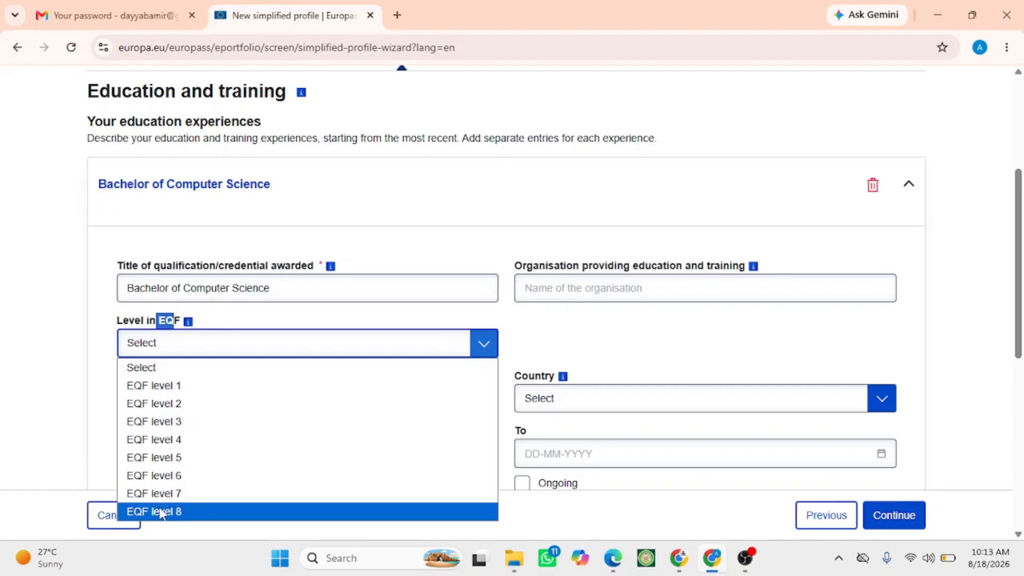
click(162, 480)
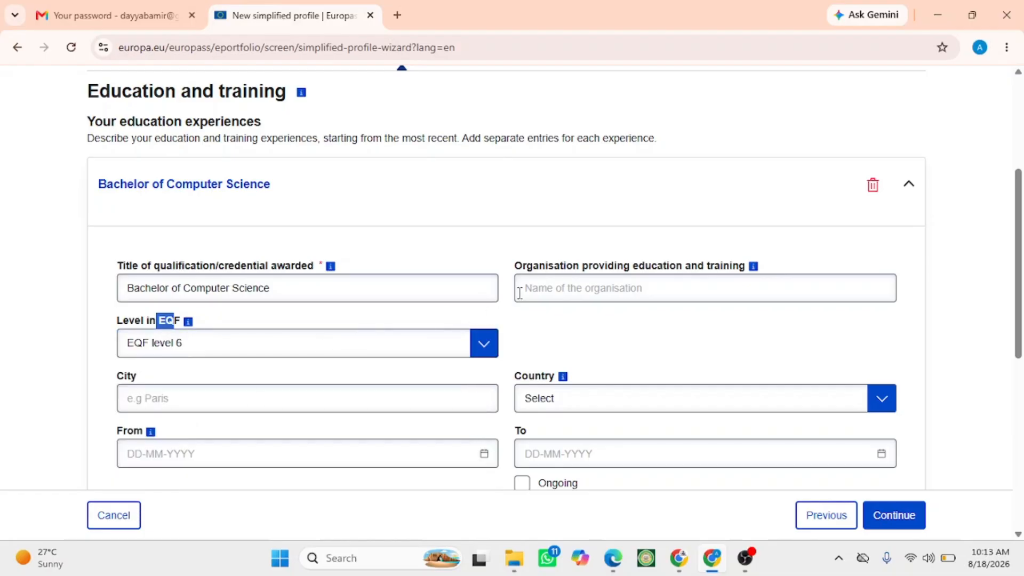
- Enter "Kings Collage" as the organisation providing the education and training
click(540, 284)
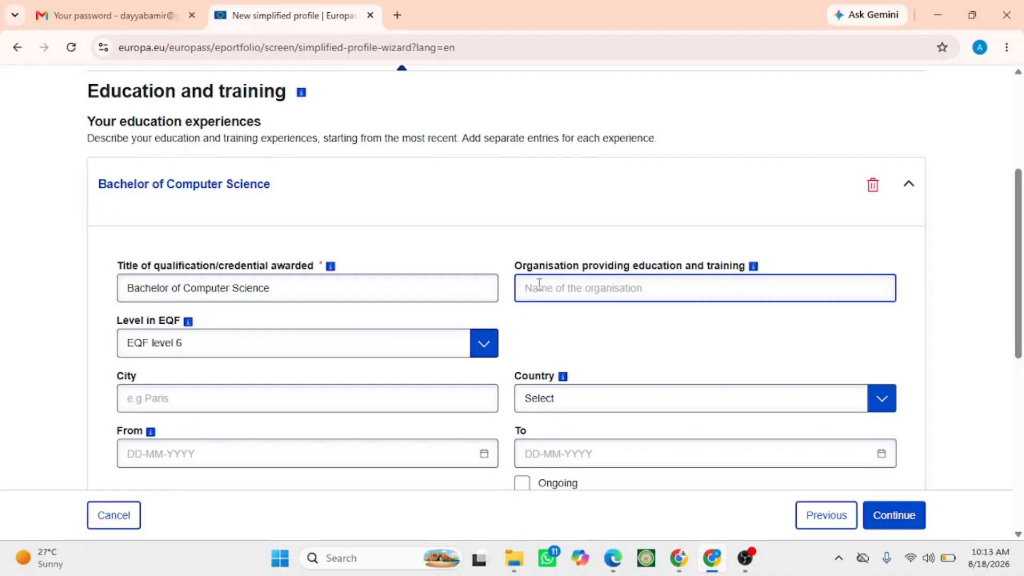
text(Ki)
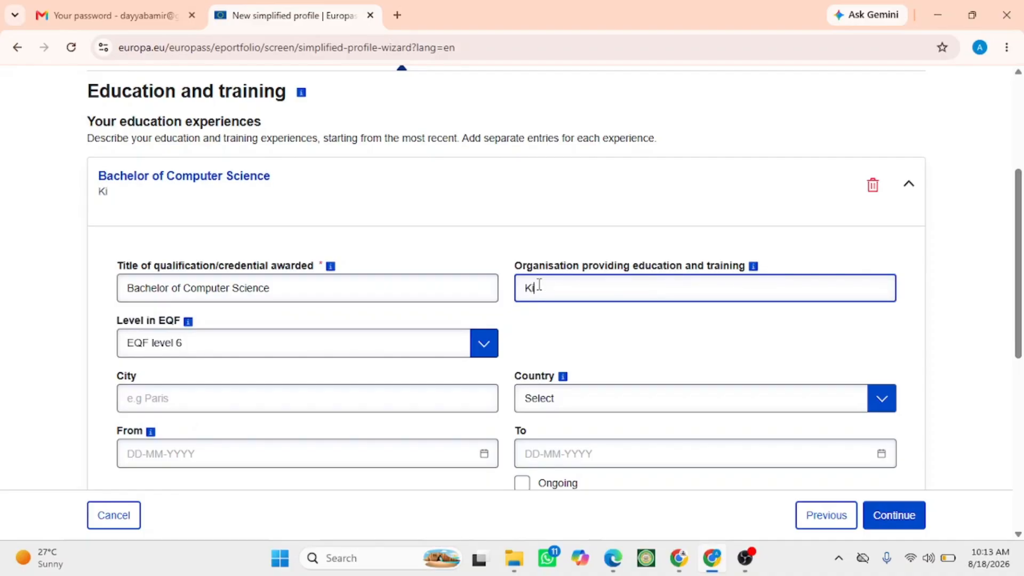
text(ngs Collage)
scroll(443, 350, down, 2)
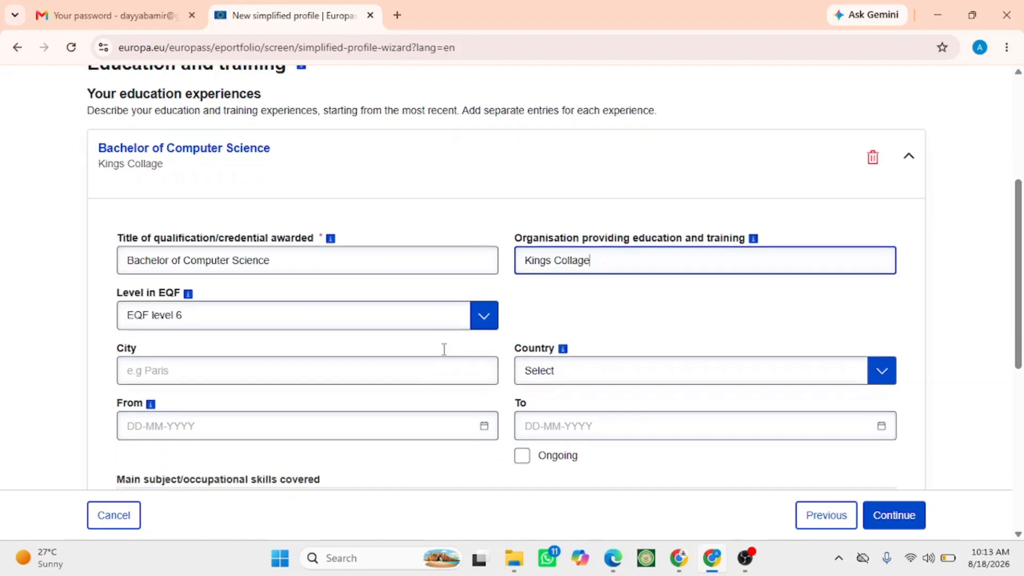
- Set the education's city to "kano" and choose Nigeria as the country
click(352, 328)
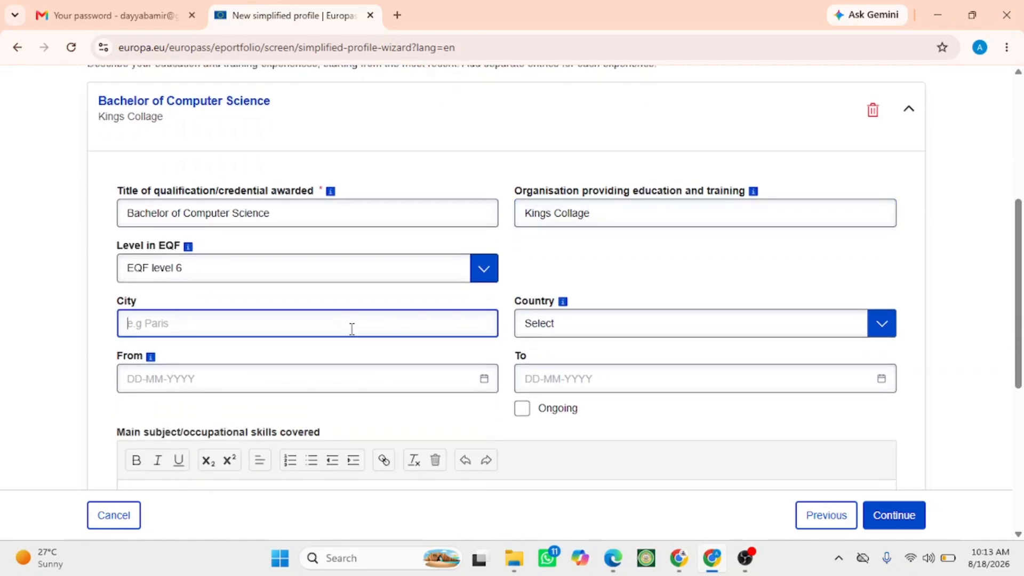
text(kano)
click(839, 342)
scroll(577, 113, down, 15)
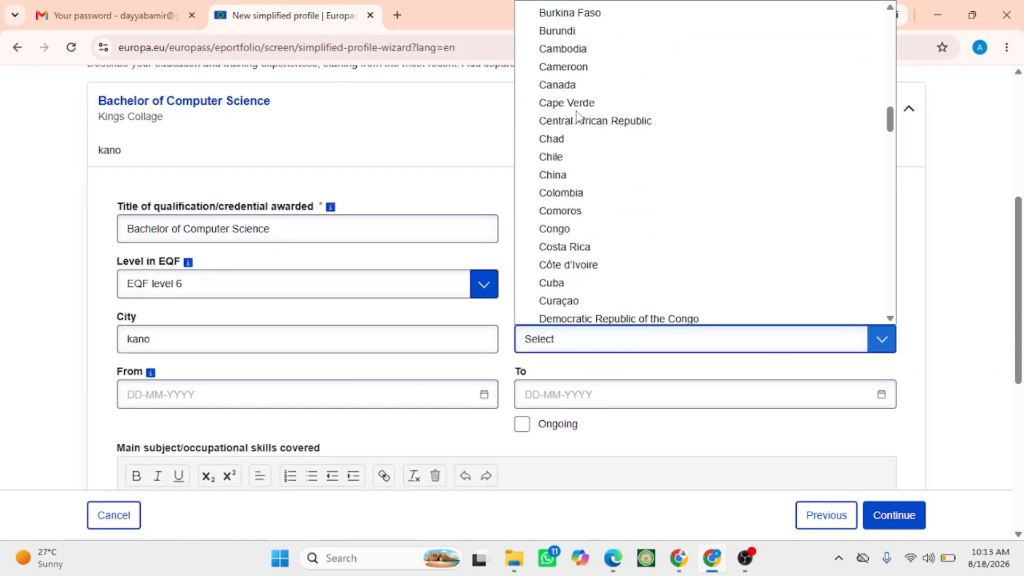
scroll(571, 138, down, 5)
click(557, 154)
- Set the education's start date to 16-08-2023 using the date picker
click(170, 400)
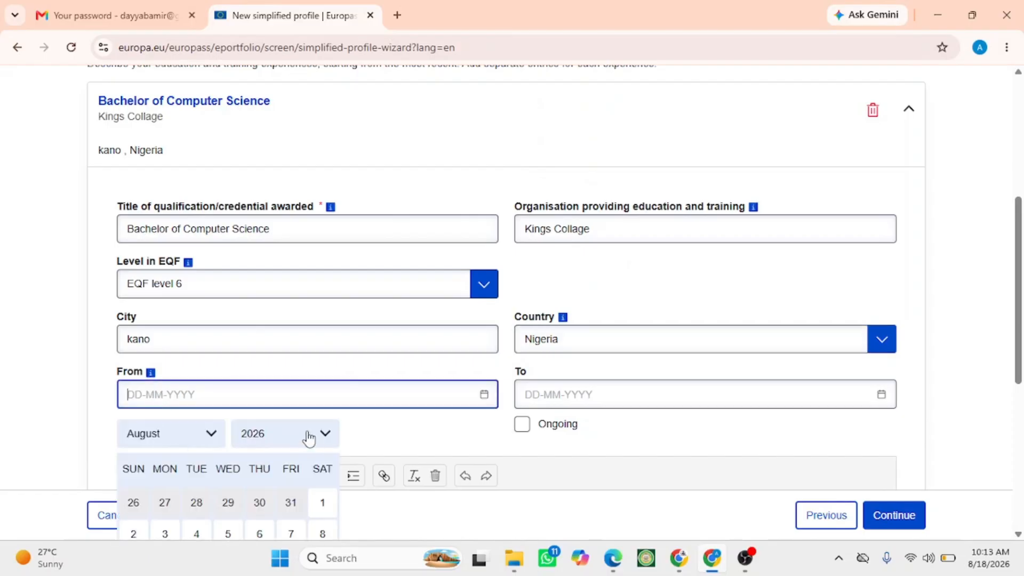
click(309, 433)
click(252, 400)
scroll(253, 400, down, 3)
click(227, 415)
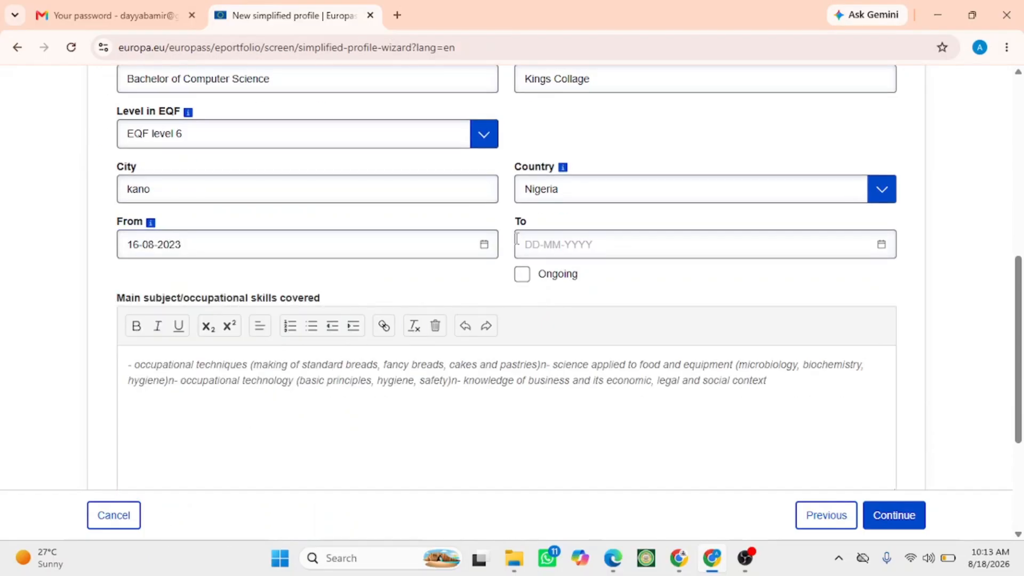
- Mark the education as ongoing and insert the sample text into the main subjects field
click(521, 274)
scroll(432, 287, down, 1)
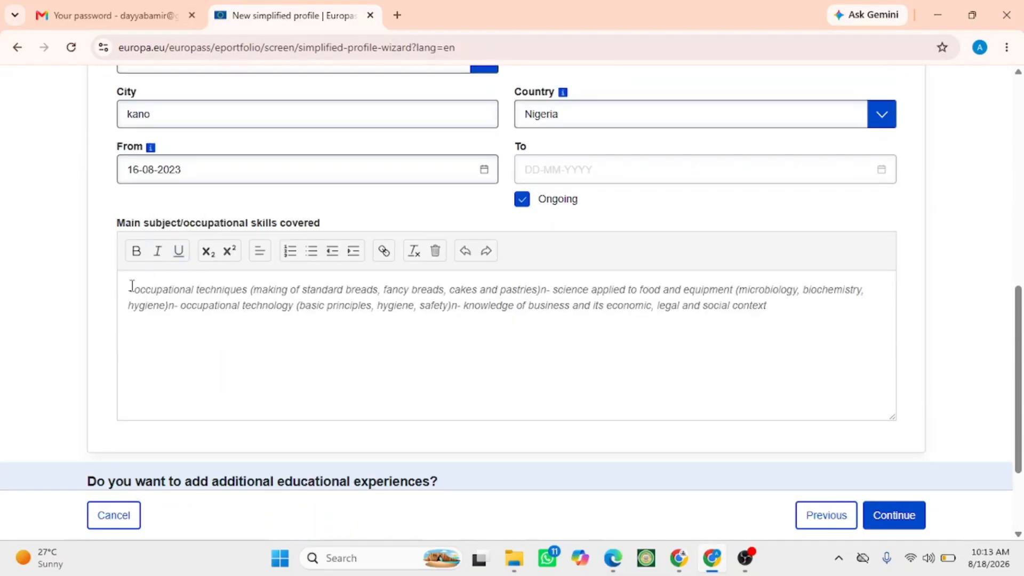
click(231, 290)
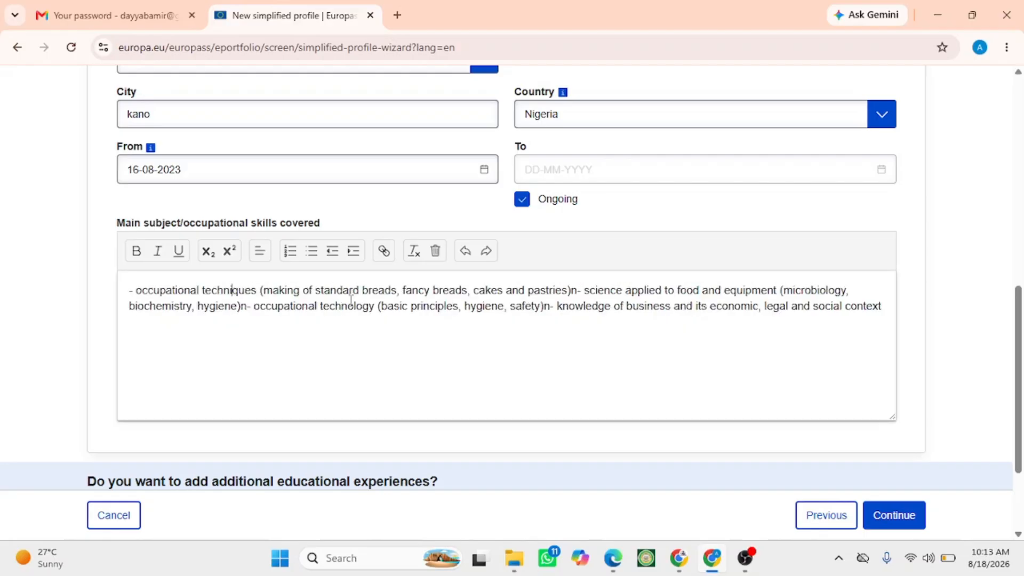
scroll(231, 291, up, 2)
scroll(351, 249, down, 4)
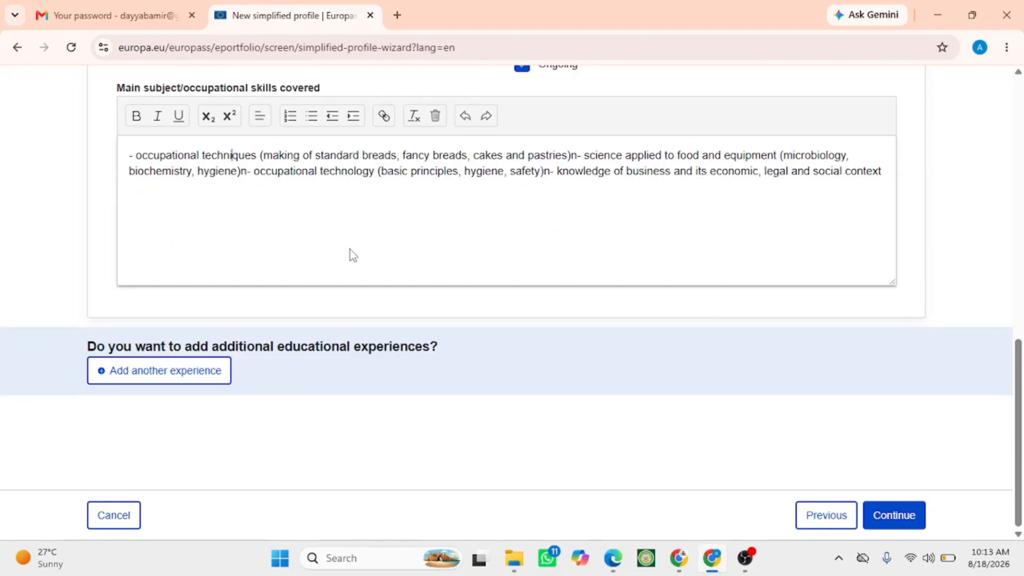
click(143, 382)
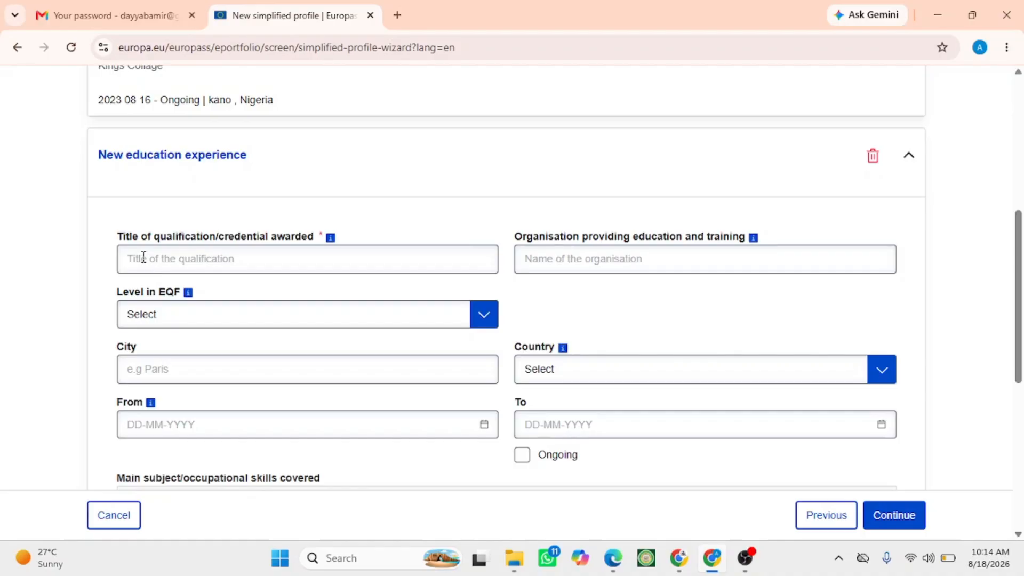
click(143, 258)
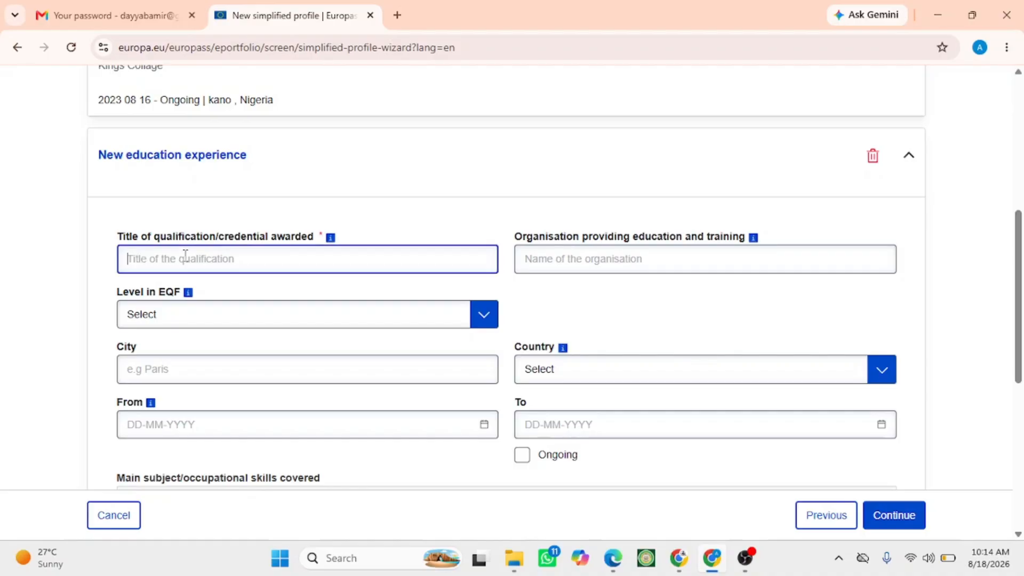
scroll(263, 238, down, 7)
scroll(263, 238, up, 1)
scroll(263, 238, down, 1)
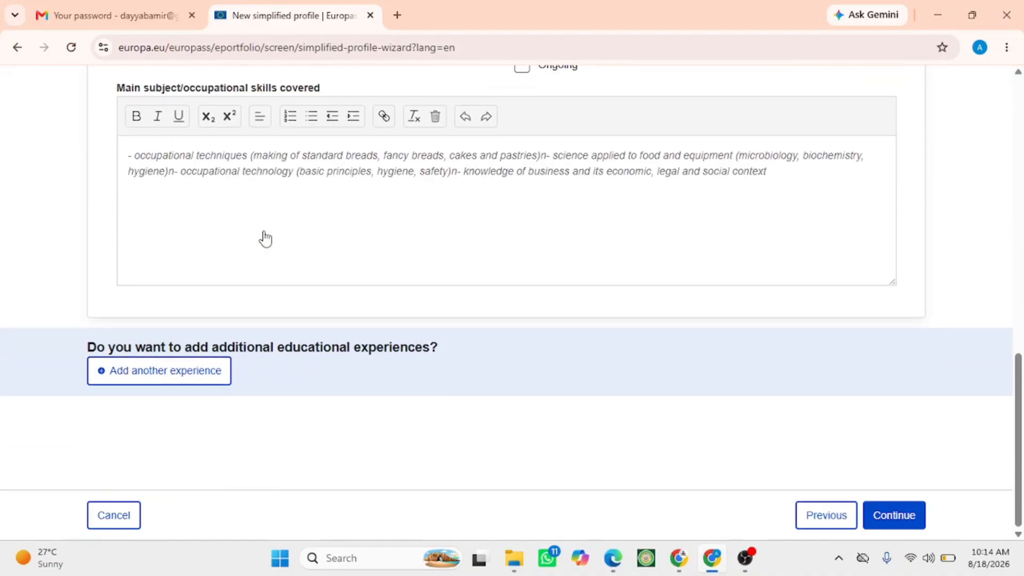
scroll(267, 238, up, 10)
click(871, 291)
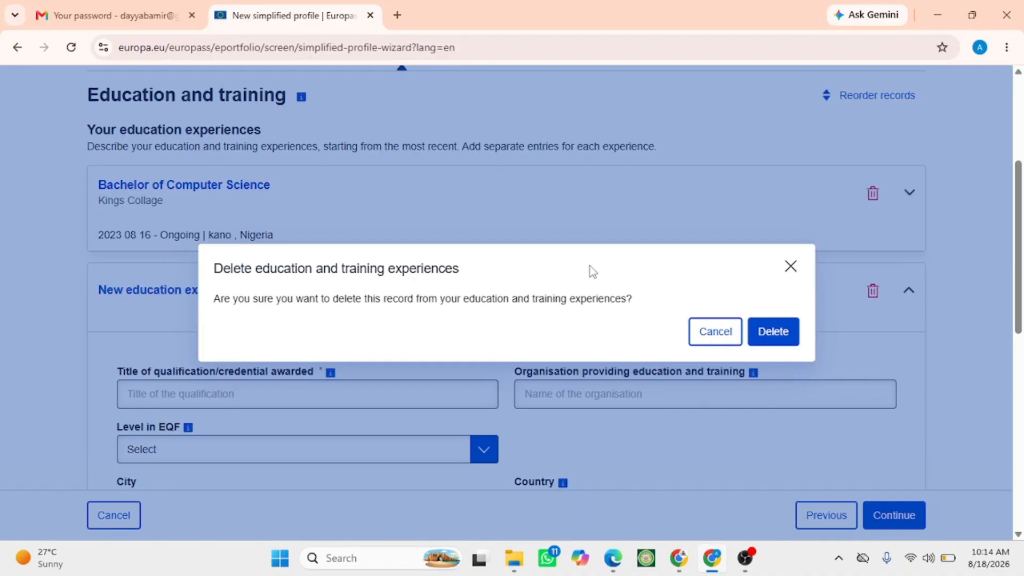
click(766, 331)
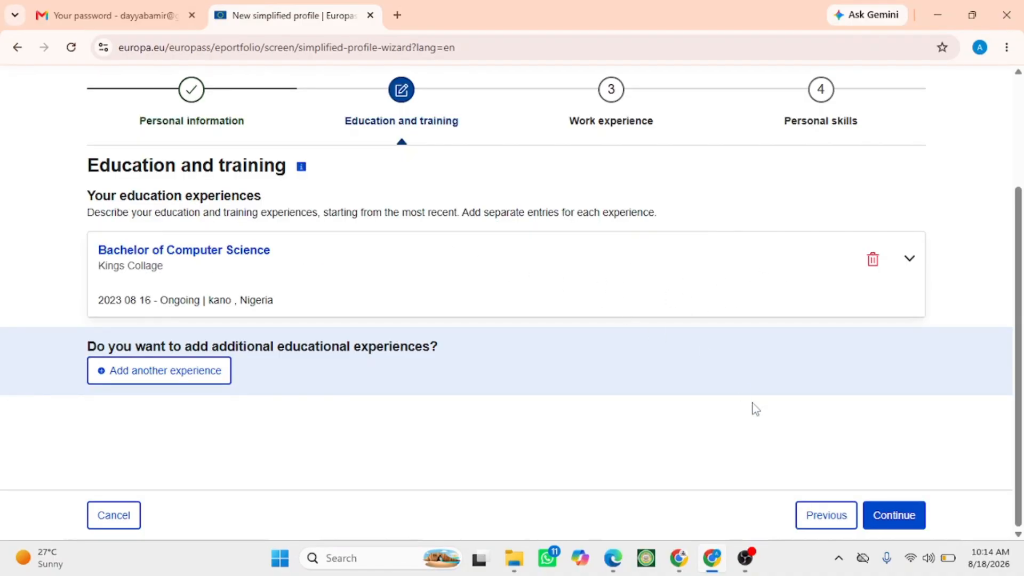
- Continue to the Work experience section
click(871, 513)
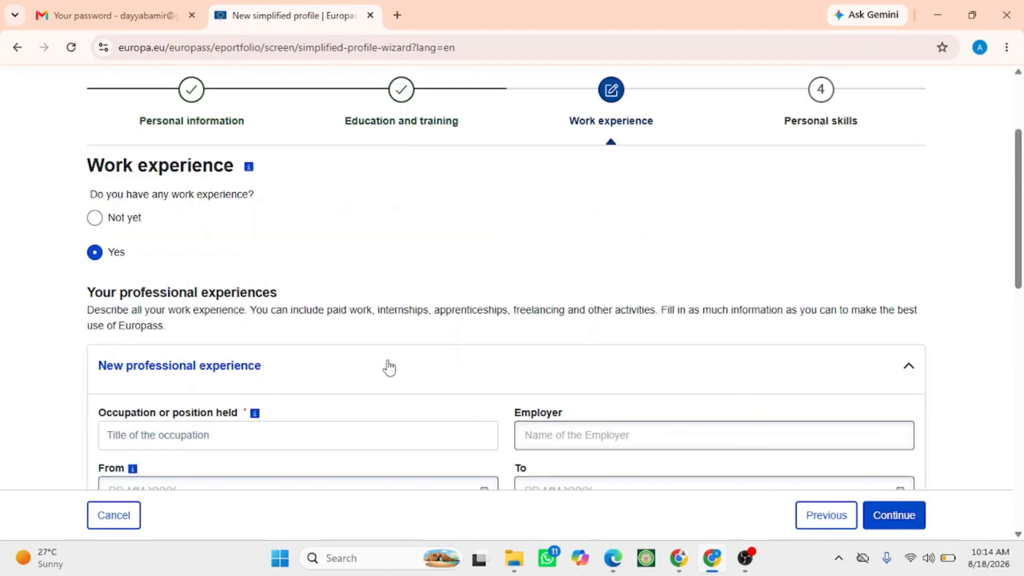
scroll(374, 357, down, 2)
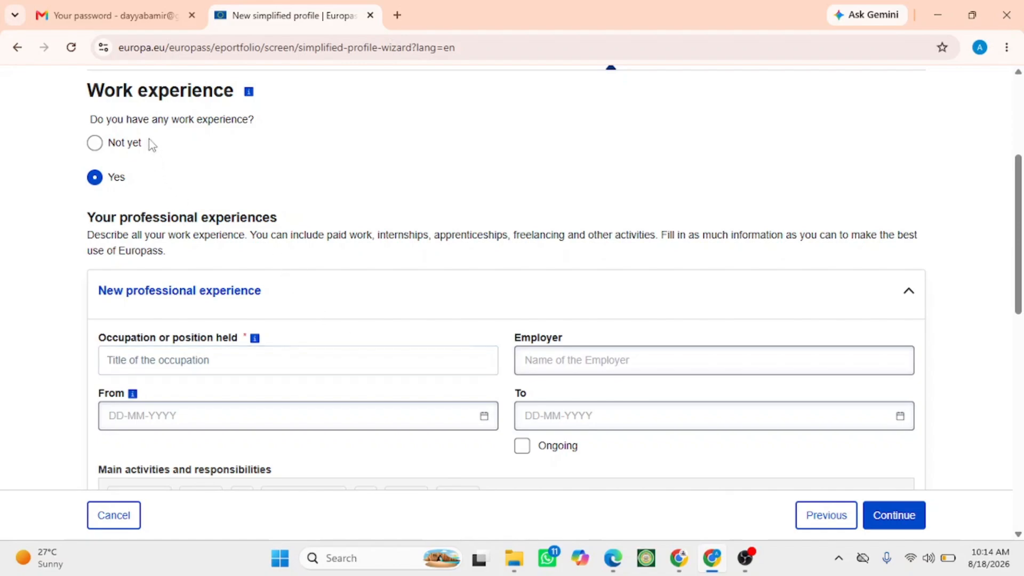
scroll(111, 230, down, 1)
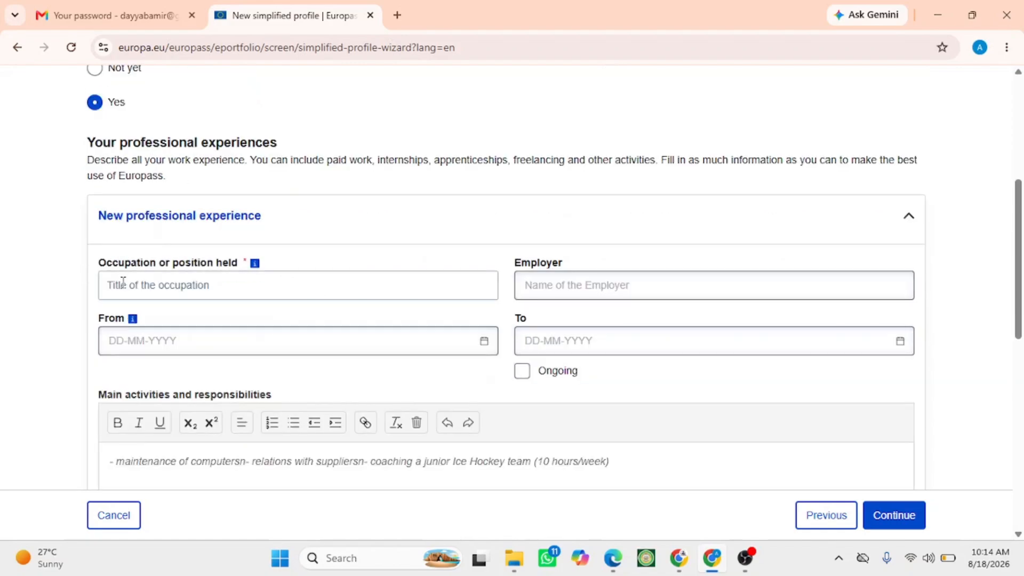
- Set the occupation or position held to "Ticket sales agent" from the suggestions
click(164, 284)
text(ticket)
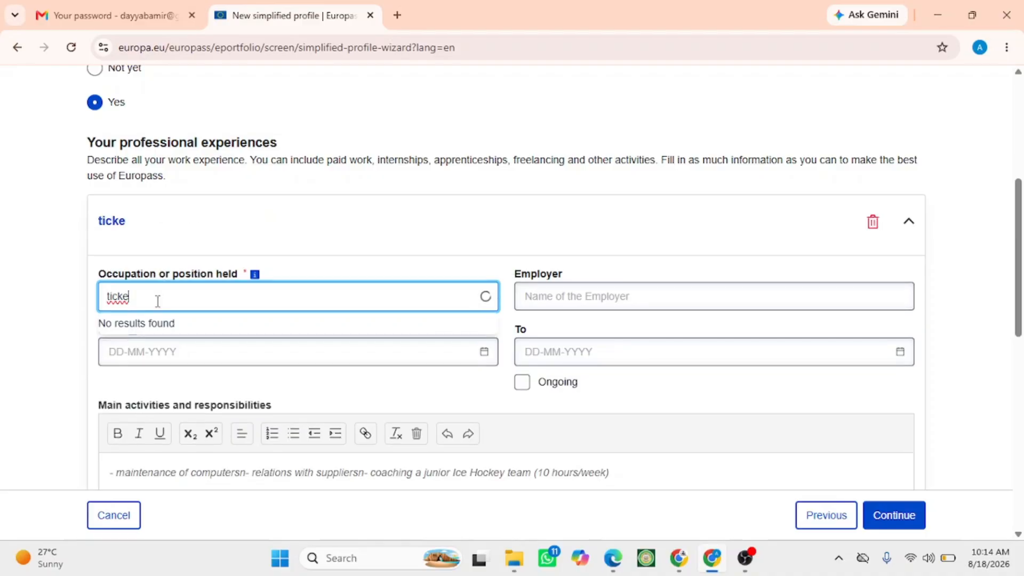
key(ctrl+a)
key(BackSpace)
text(ticket)
click(149, 347)
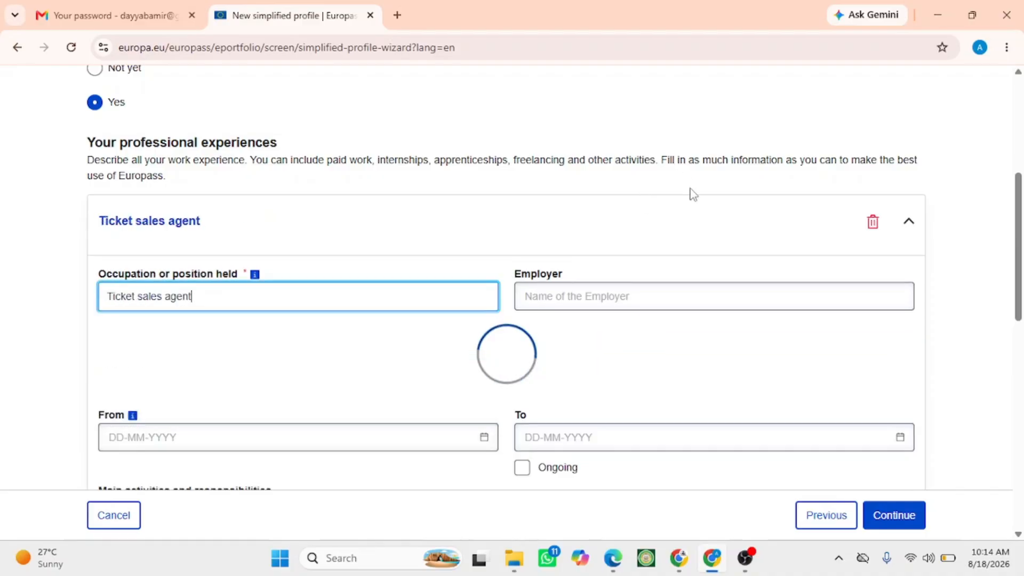
- Enter "Kings travels" as the employer
click(537, 295)
text(Kings trav)
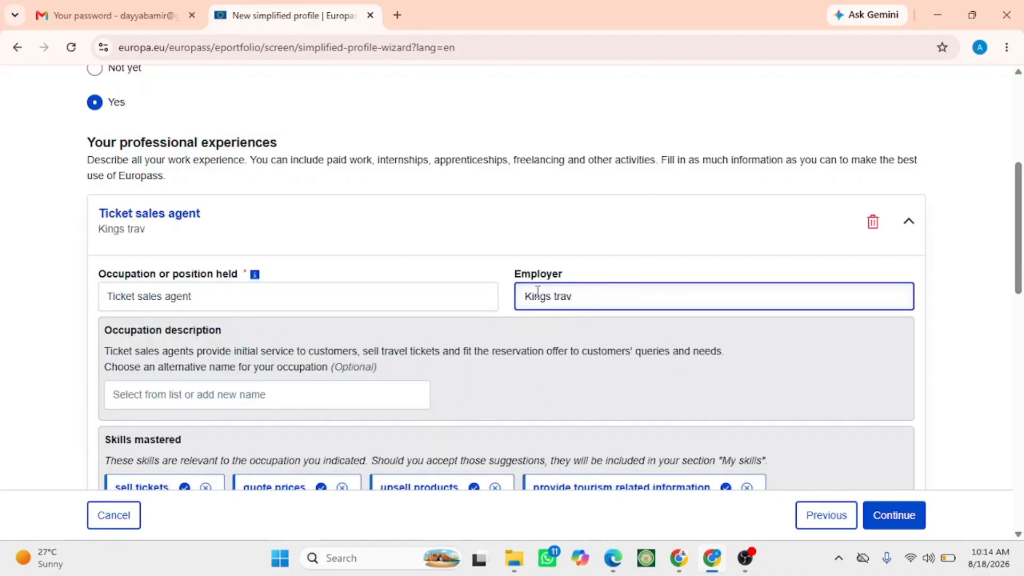
text(els)
scroll(240, 240, down, 7)
- Set the job's start date to 02-08-2023 and mark the position as ongoing
click(208, 267)
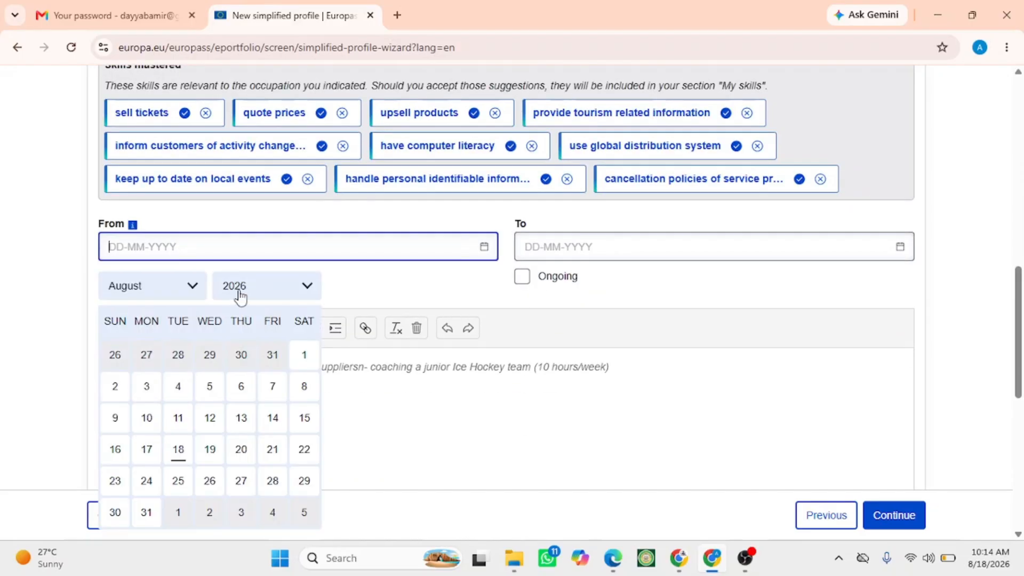
click(240, 293)
click(240, 224)
click(210, 355)
click(522, 276)
- Insert the sample text into the main activities and responsibilities field
scroll(315, 257, down, 1)
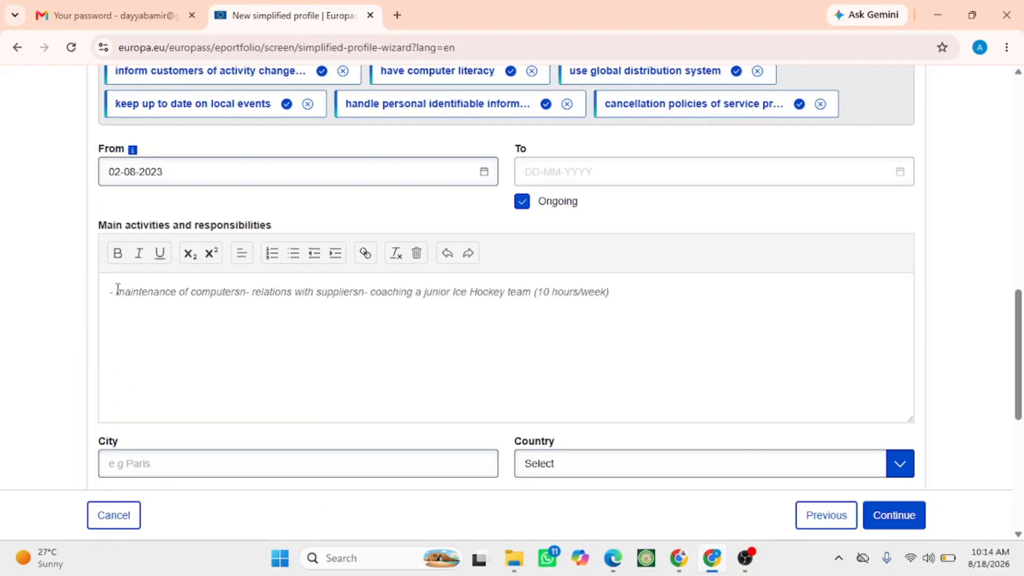
click(117, 288)
scroll(395, 336, down, 5)
- Set the job's city to "kano" and choose Nigeria as the country
click(143, 109)
text(ka)
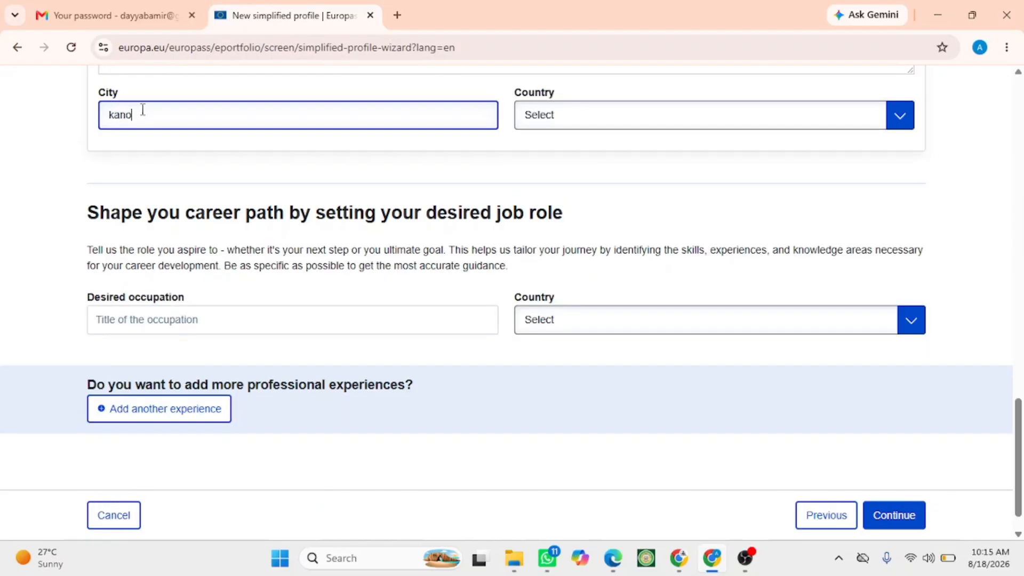
text(no)
click(530, 114)
scroll(554, 251, down, 15)
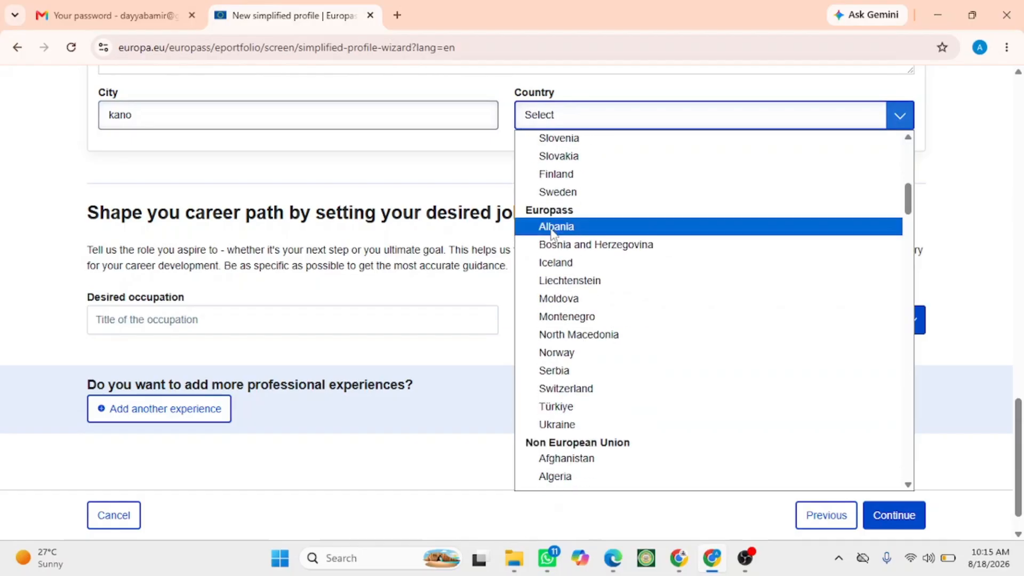
scroll(555, 276, up, 6)
scroll(555, 283, down, 15)
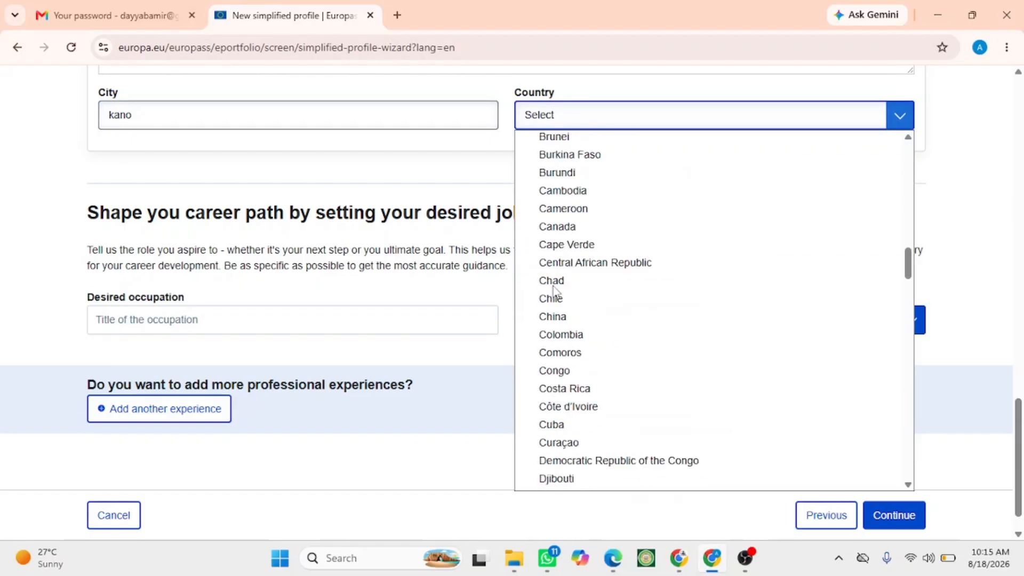
scroll(555, 291, down, 15)
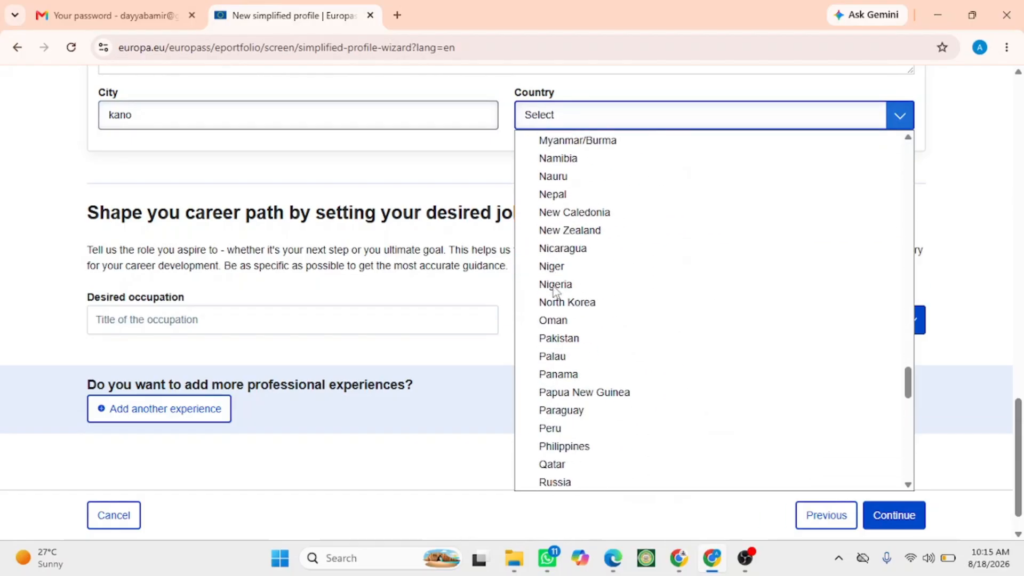
click(554, 284)
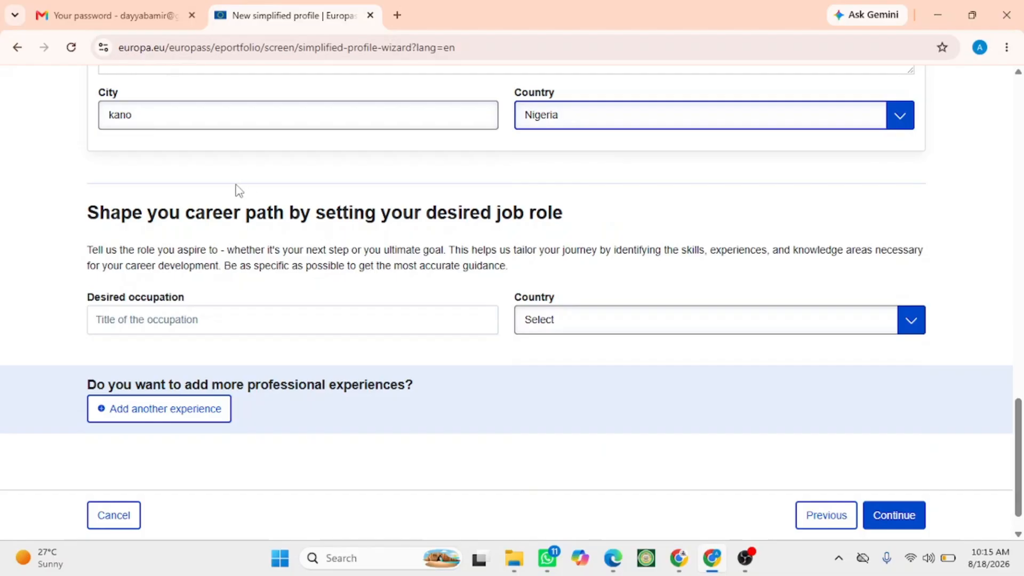
- Continue to the Personal skills section
scroll(235, 189, down, 1)
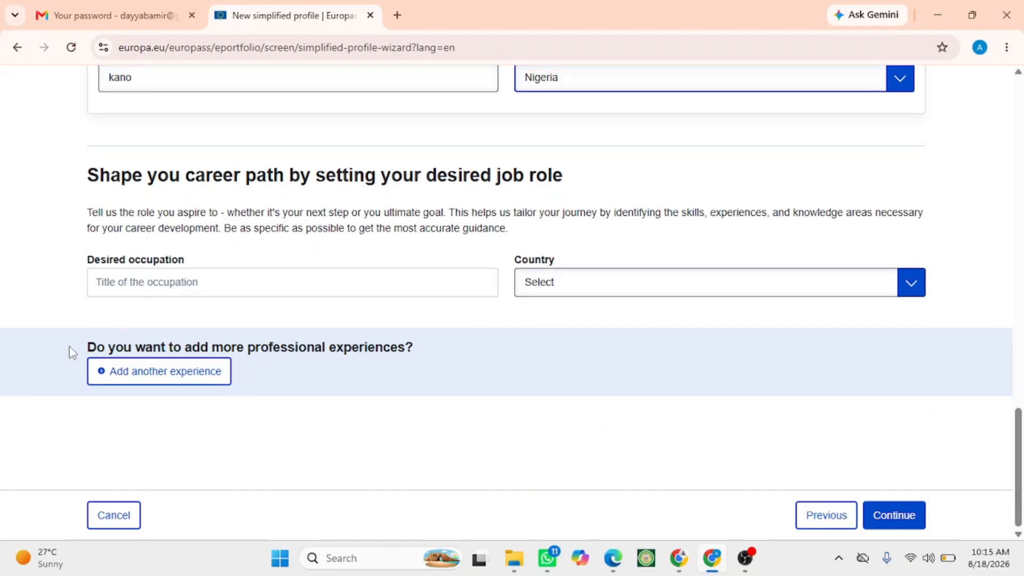
click(899, 514)
scroll(481, 372, up, 2)
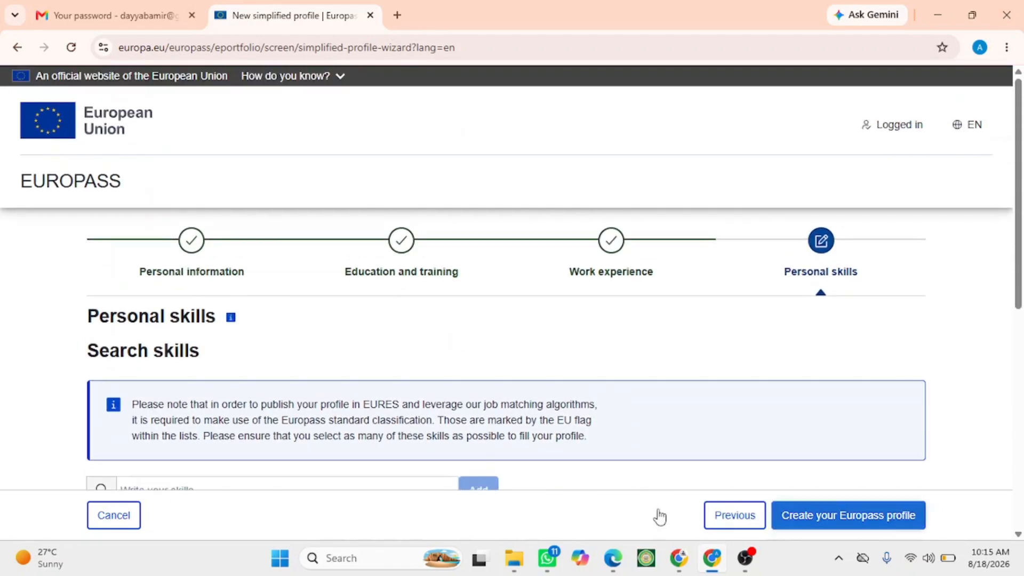
- Add the suggested skills Microsoft Office, Microsoft Word and Social Media to your skills
scroll(2, 258, down, 3)
scroll(3, 257, down, 2)
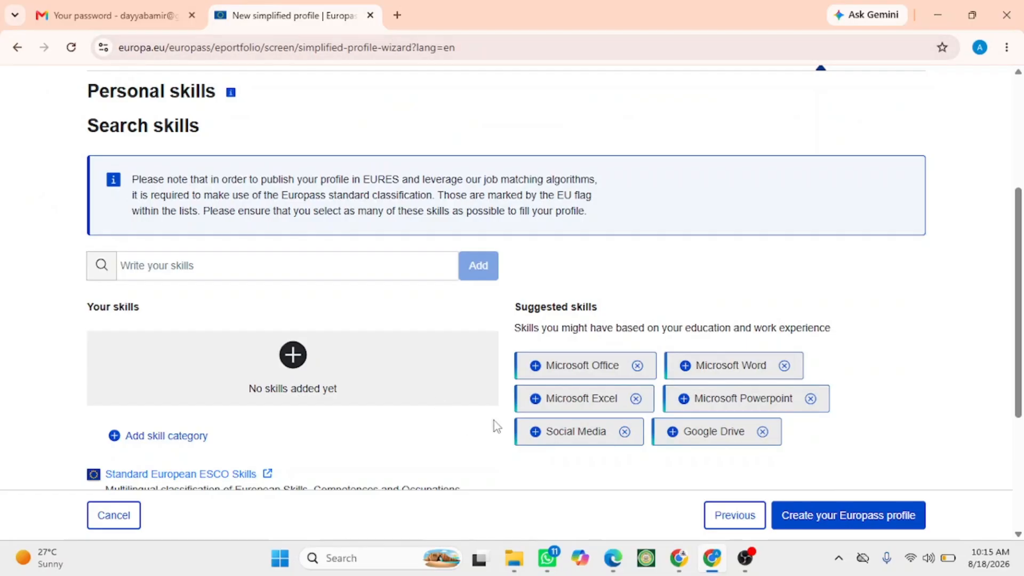
click(596, 363)
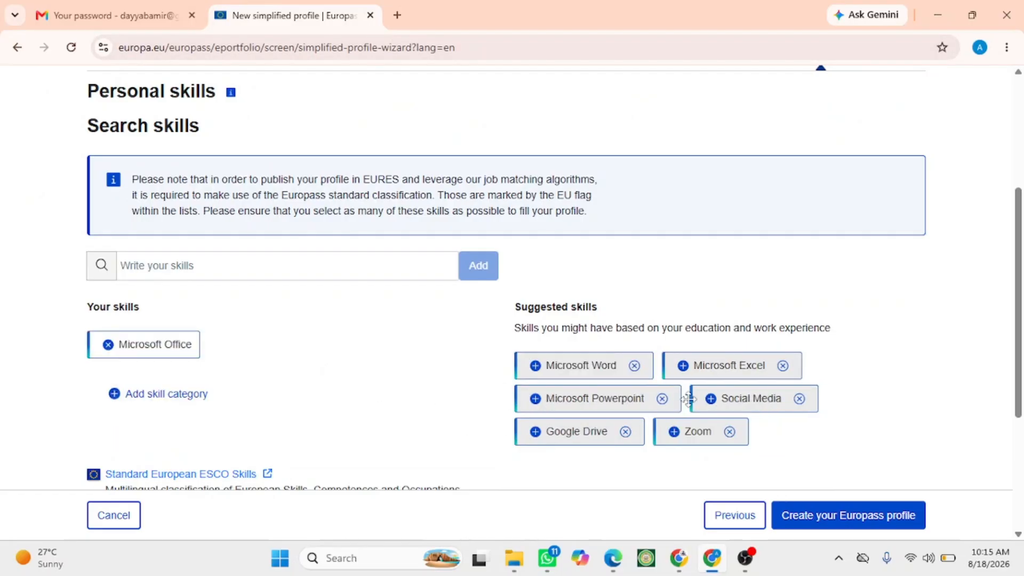
click(536, 366)
click(598, 398)
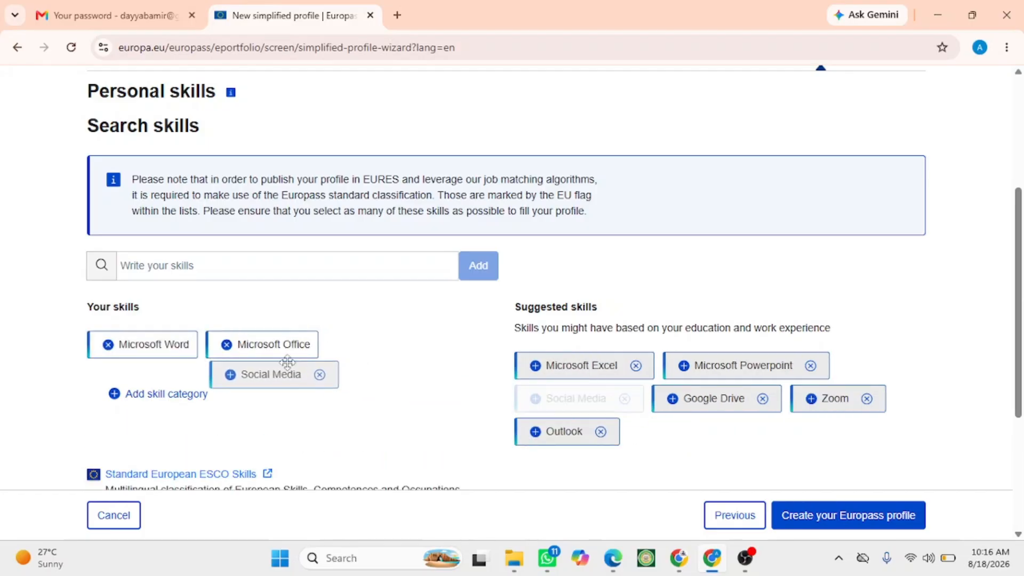
- Add Social Media to your skills, then search for python and add Python (computer programming)
drag(589, 371, 299, 372)
drag(560, 369, 288, 385)
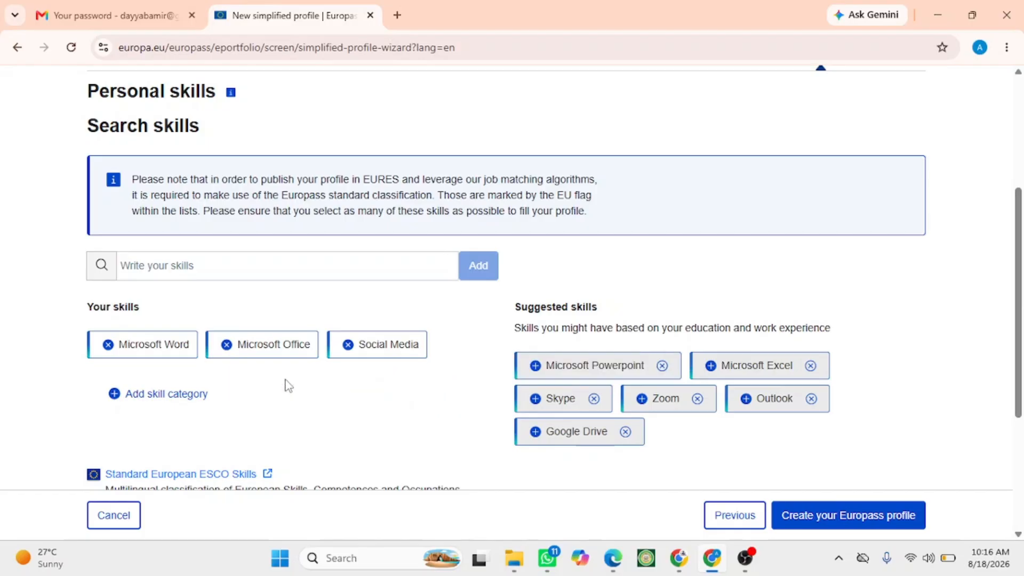
click(244, 267)
text(pytho)
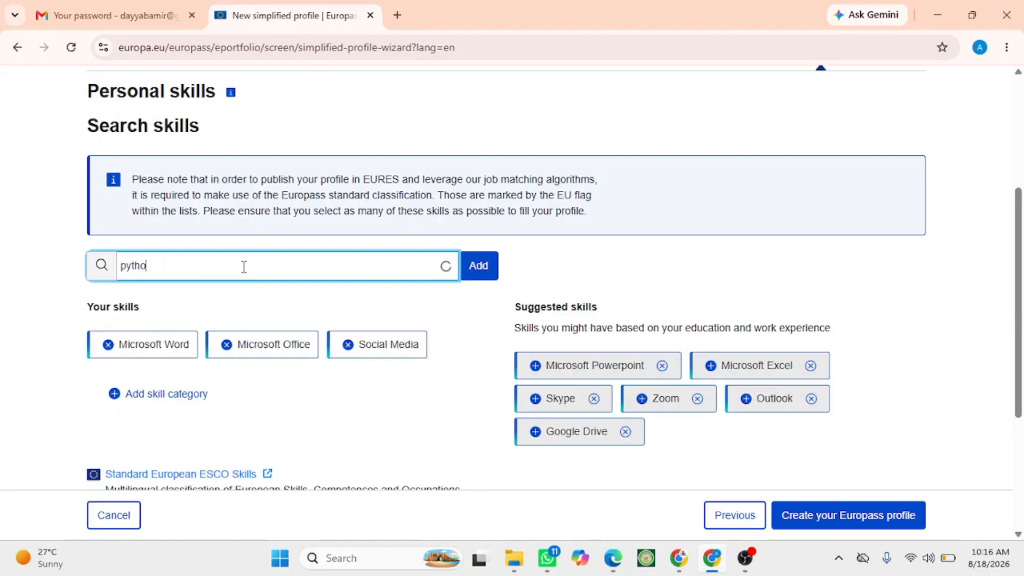
text(n)
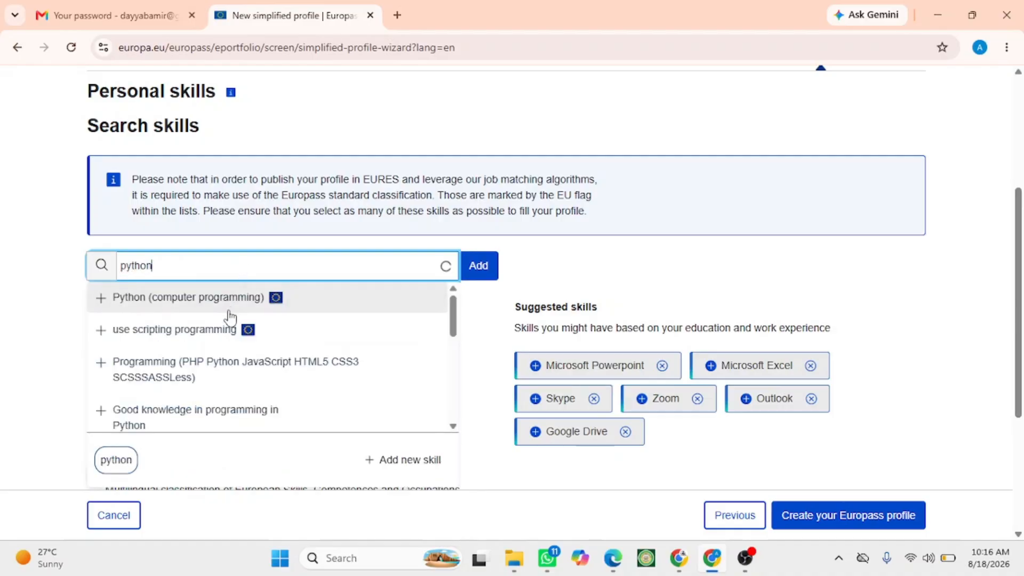
click(206, 300)
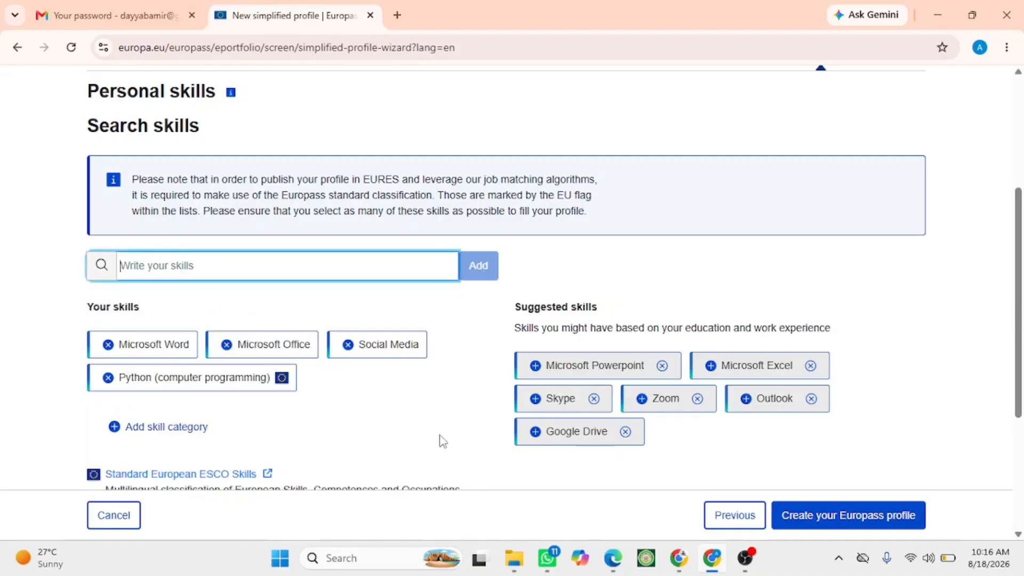
- Add the suggested skills Microsoft Excel and Microsoft Powerpoint to your skills
click(581, 367)
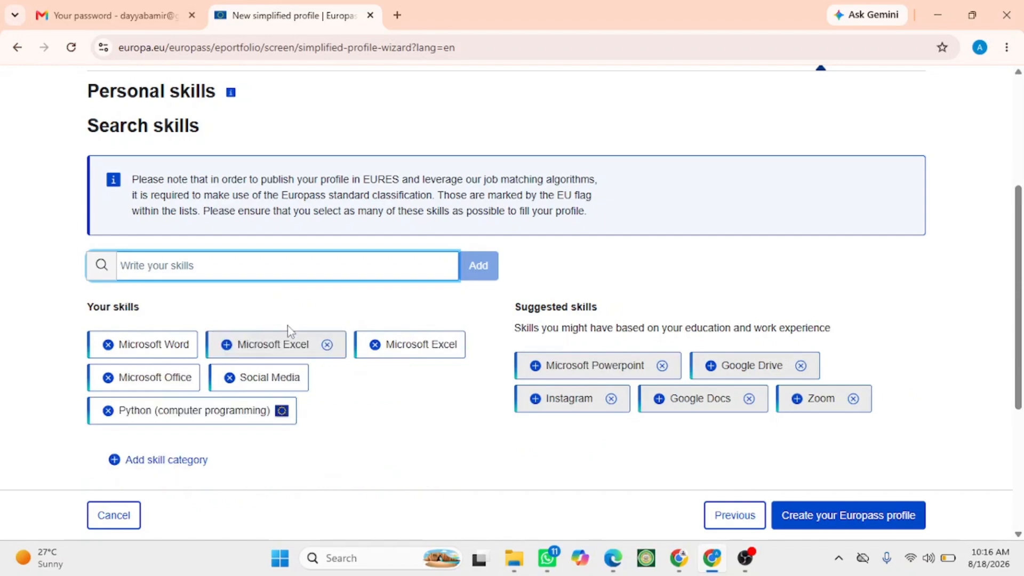
drag(602, 364, 214, 341)
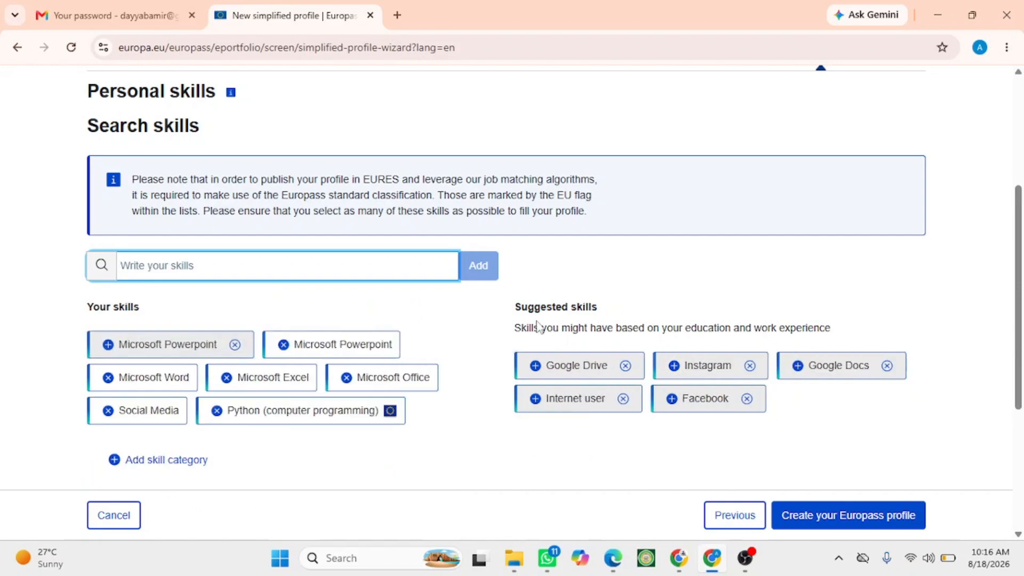
drag(539, 326, 208, 335)
- Create the Europass profile and go to the My Europass dashboard
scroll(368, 251, down, 5)
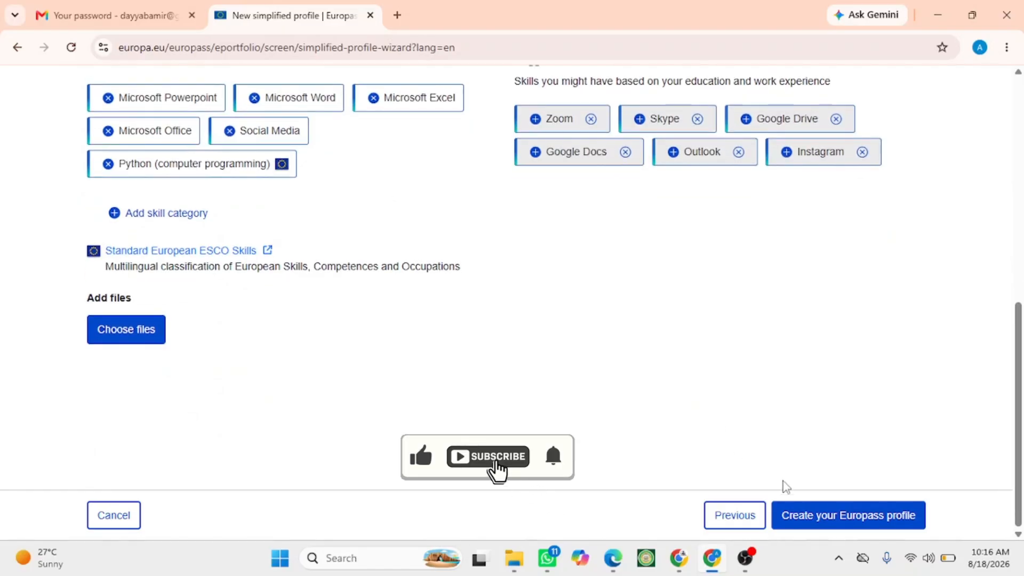
click(830, 516)
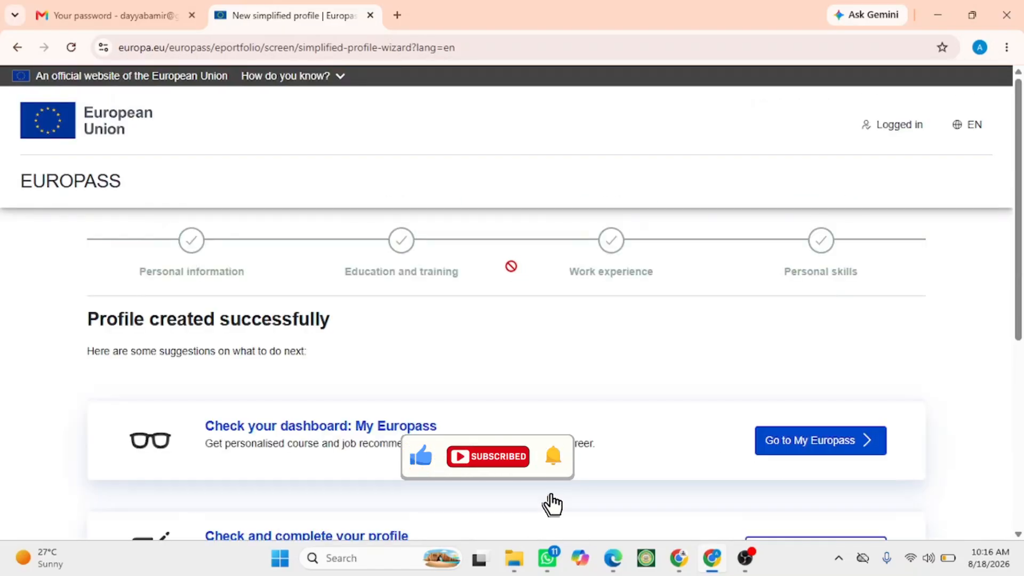
scroll(520, 273, down, 1)
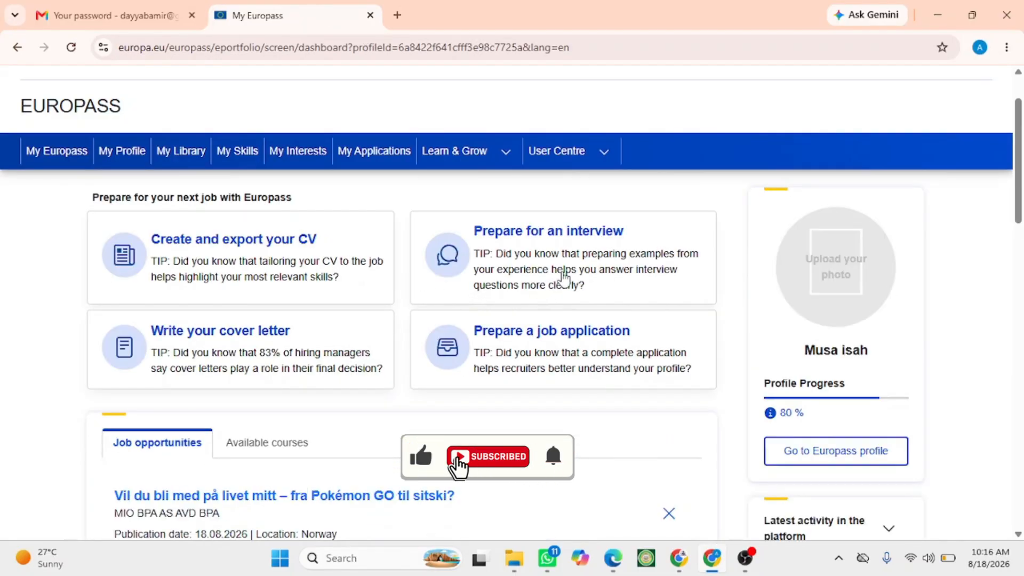
scroll(800, 261, down, 1)
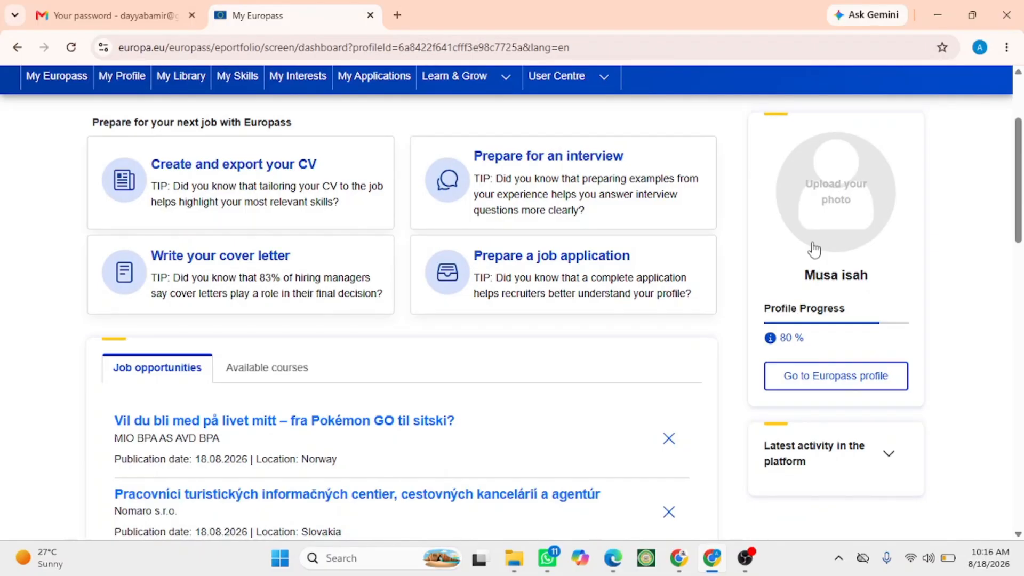
- Upload the JPEG file images from the Downloads folder as the profile picture
click(819, 202)
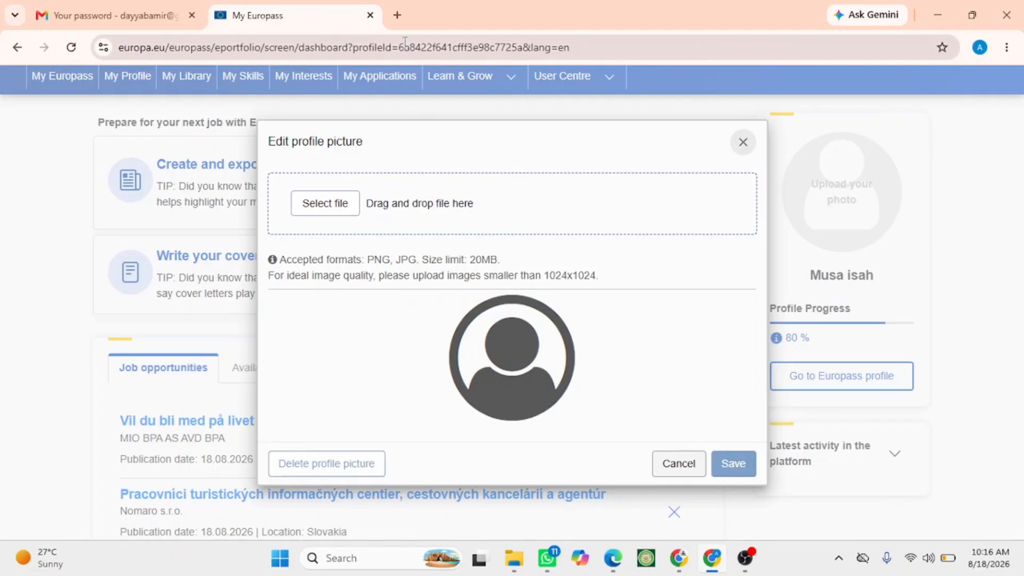
click(324, 203)
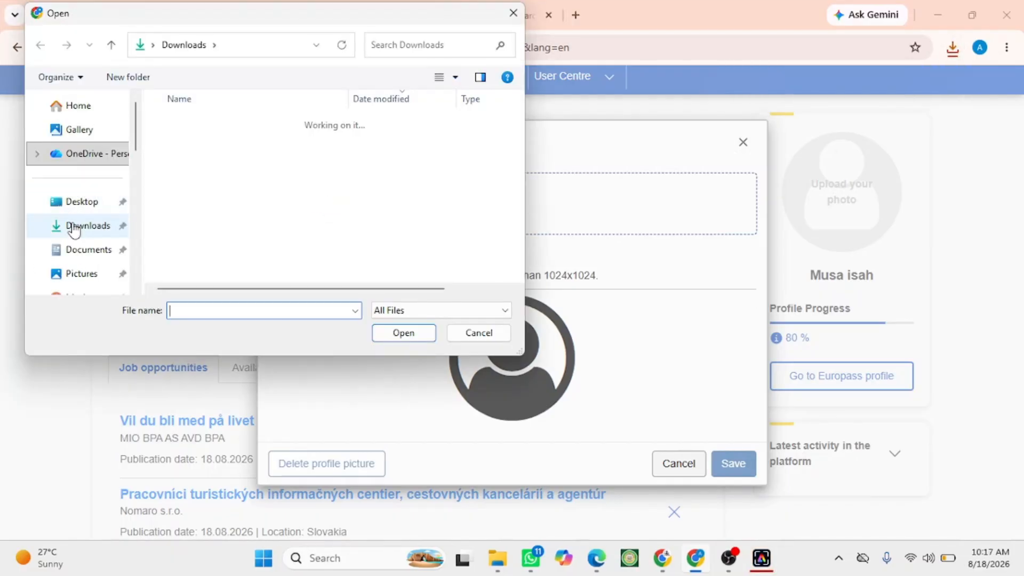
click(74, 228)
click(187, 143)
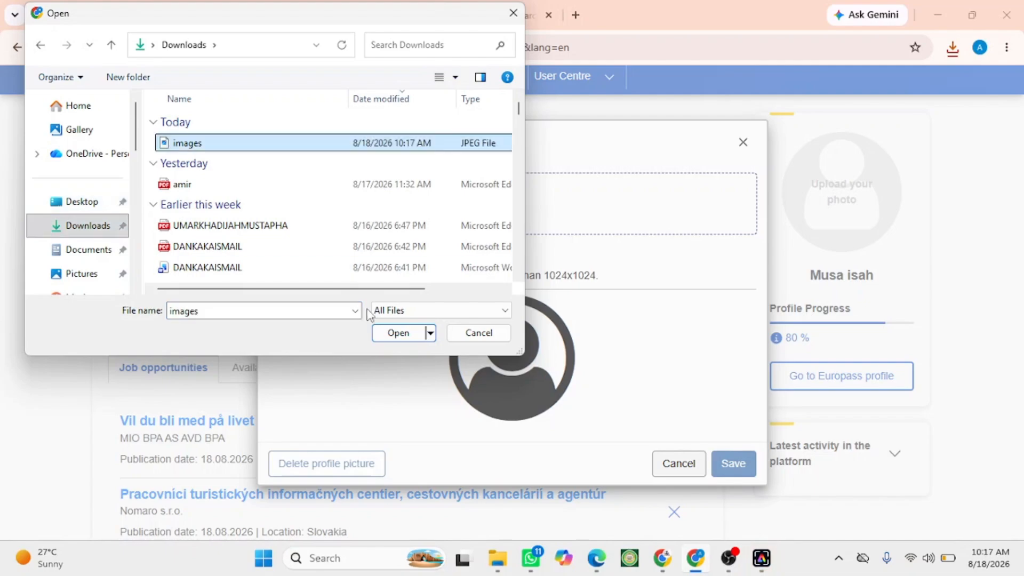
click(379, 331)
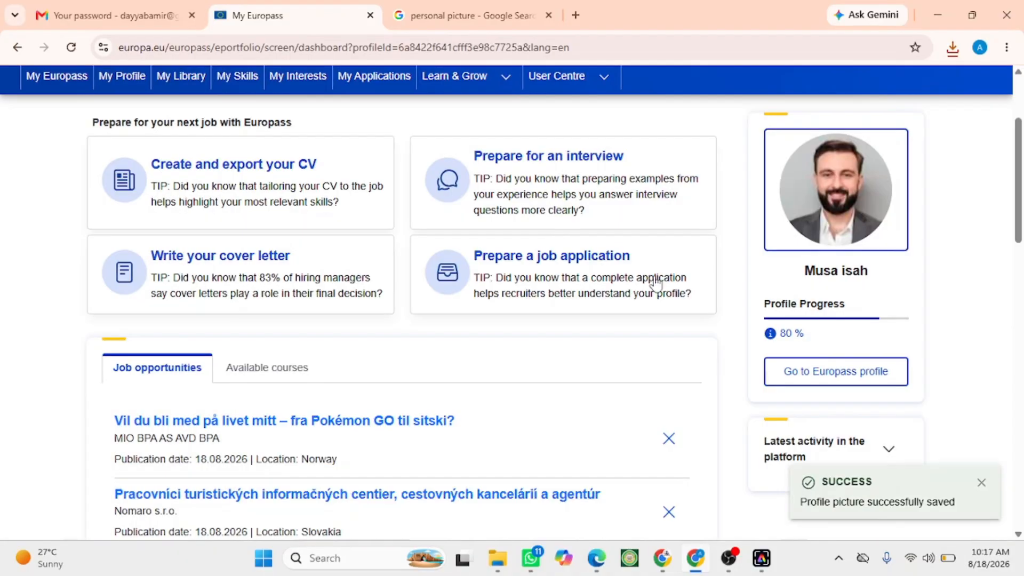
- Open the Europass profile and start editing the personal information
scroll(749, 237, down, 3)
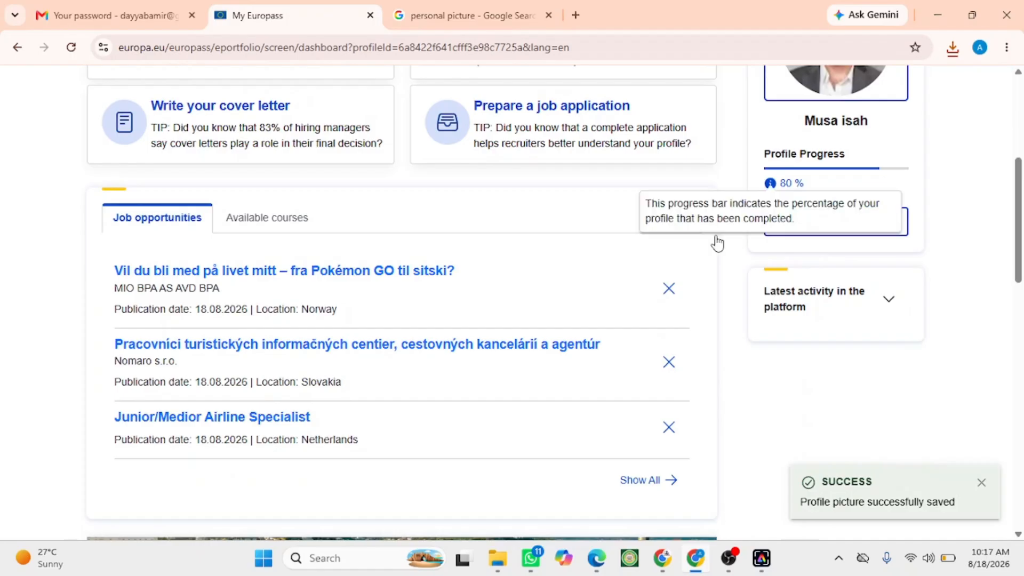
click(788, 228)
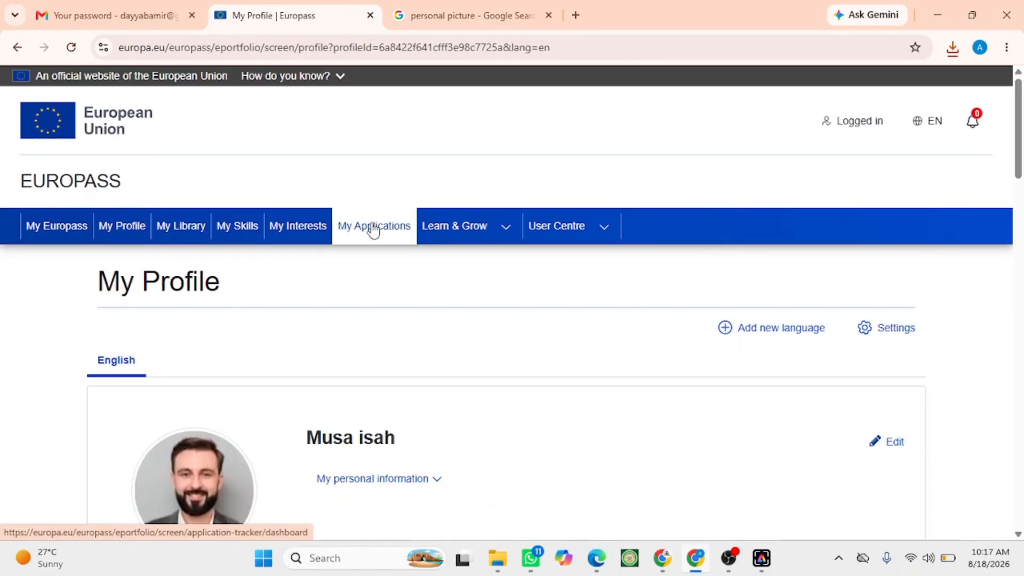
scroll(677, 227, down, 4)
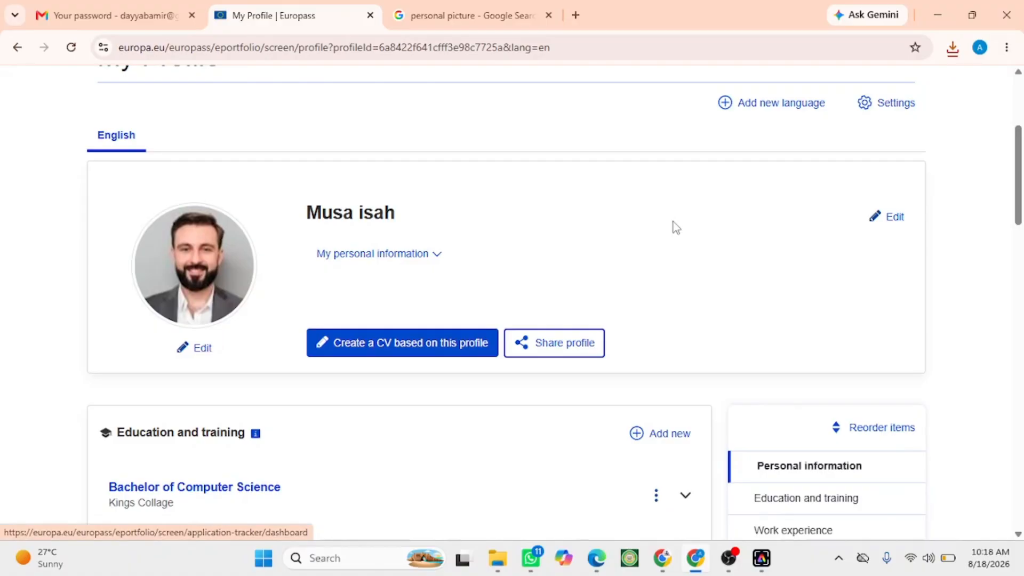
click(868, 213)
- Paste the copied text into the personal summary field
scroll(131, 373, down, 3)
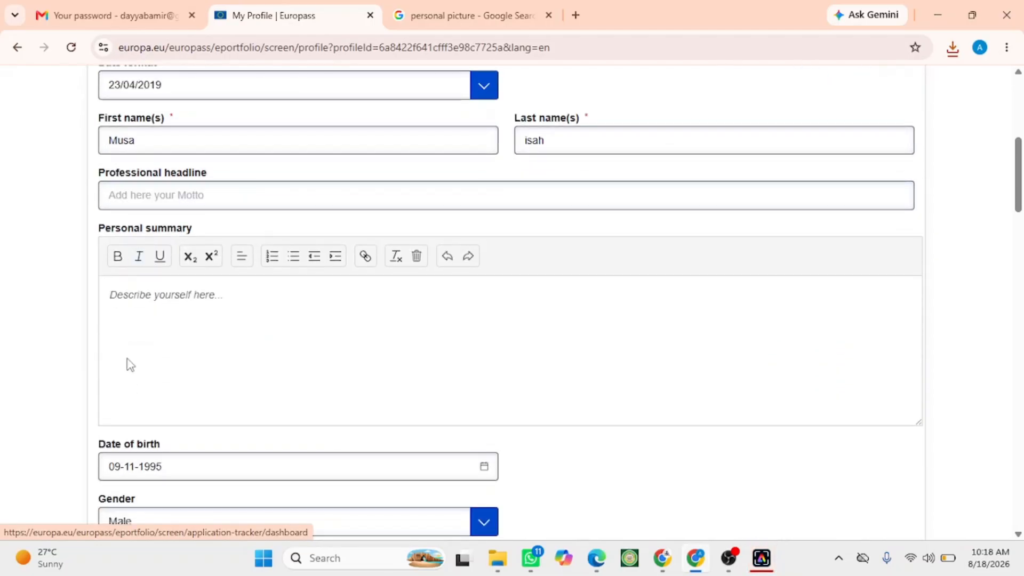
click(122, 286)
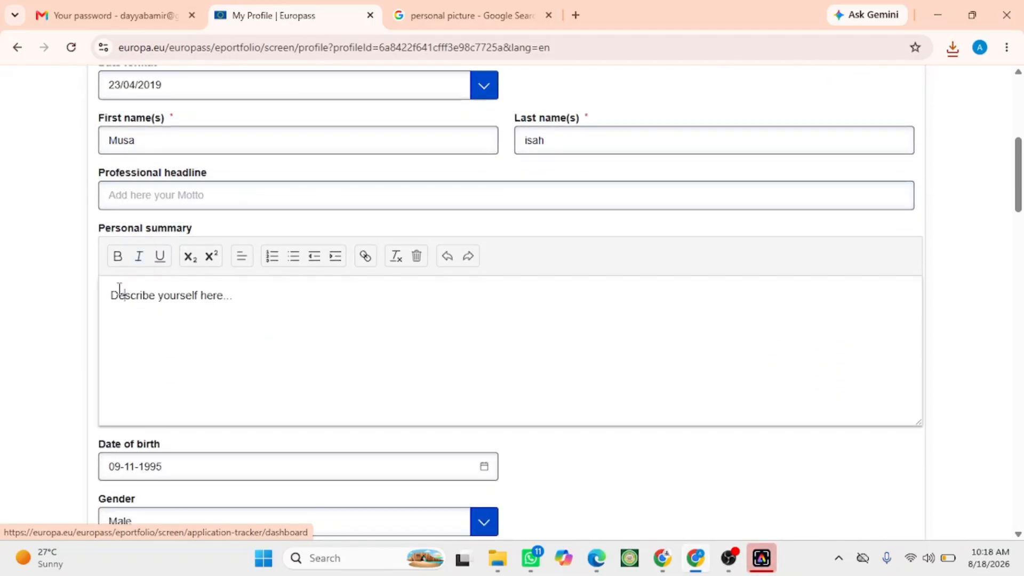
key(ctrl+v)
- Select and delete the opening sentence of the pasted personal summary
scroll(709, 434, down, 4)
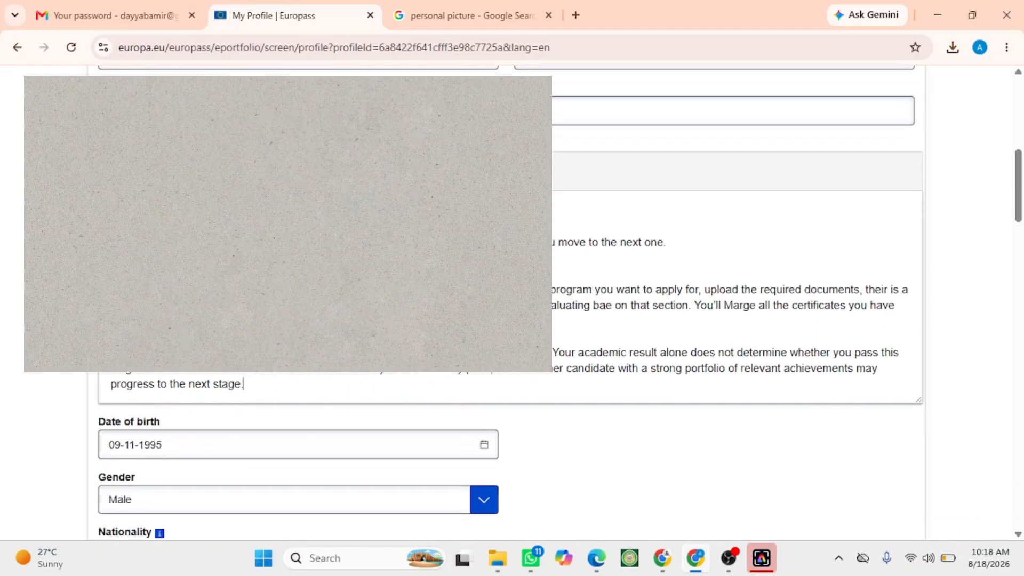
scroll(709, 434, up, 3)
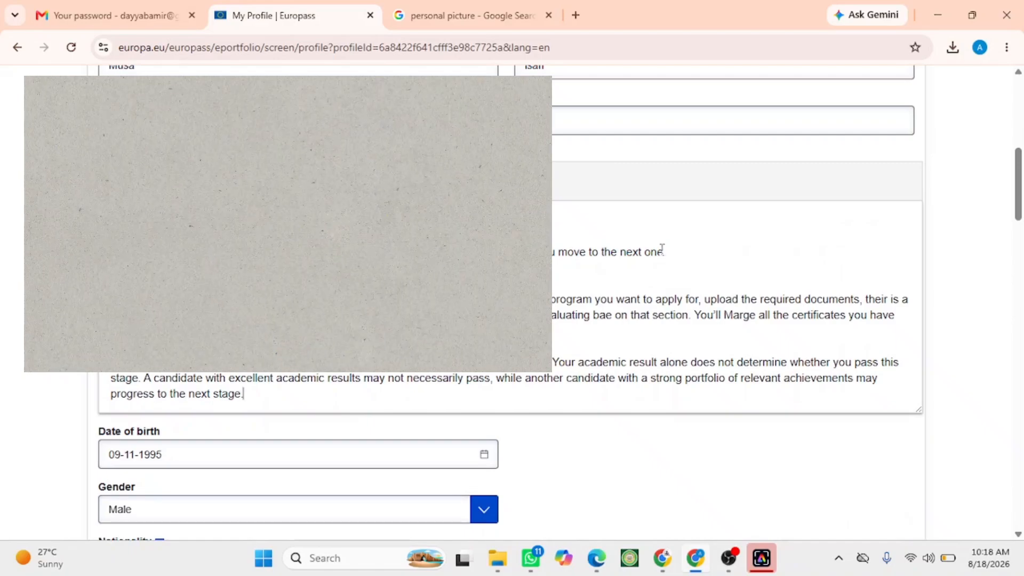
drag(666, 252, 3, 221)
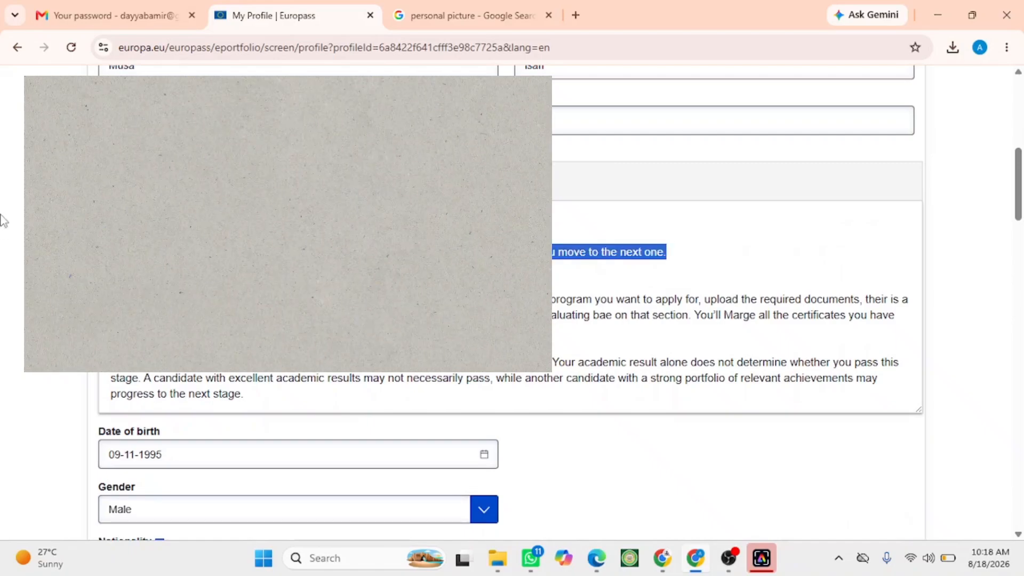
key(BackSpace)
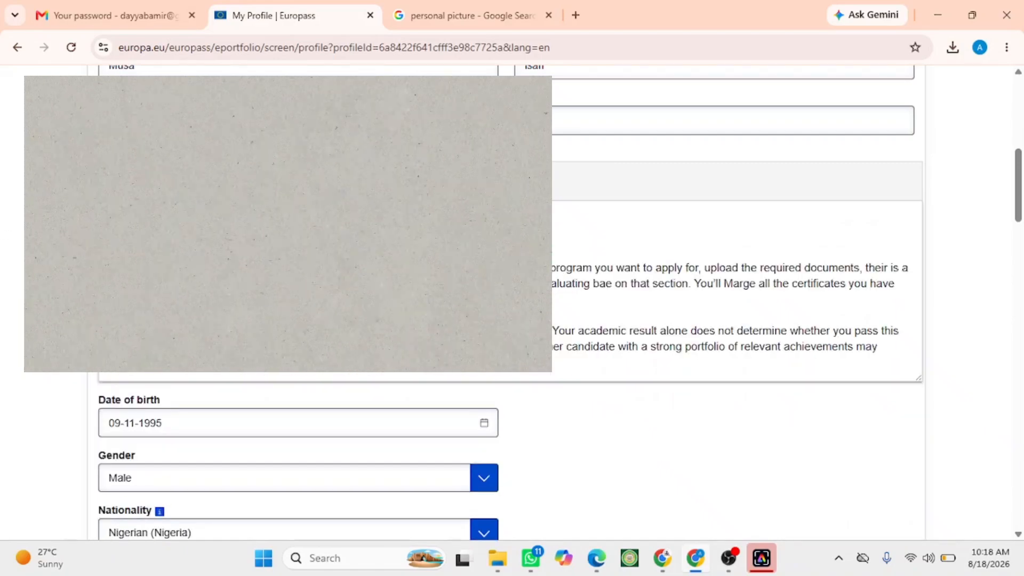
key(BackSpace)
key(BackSpace)
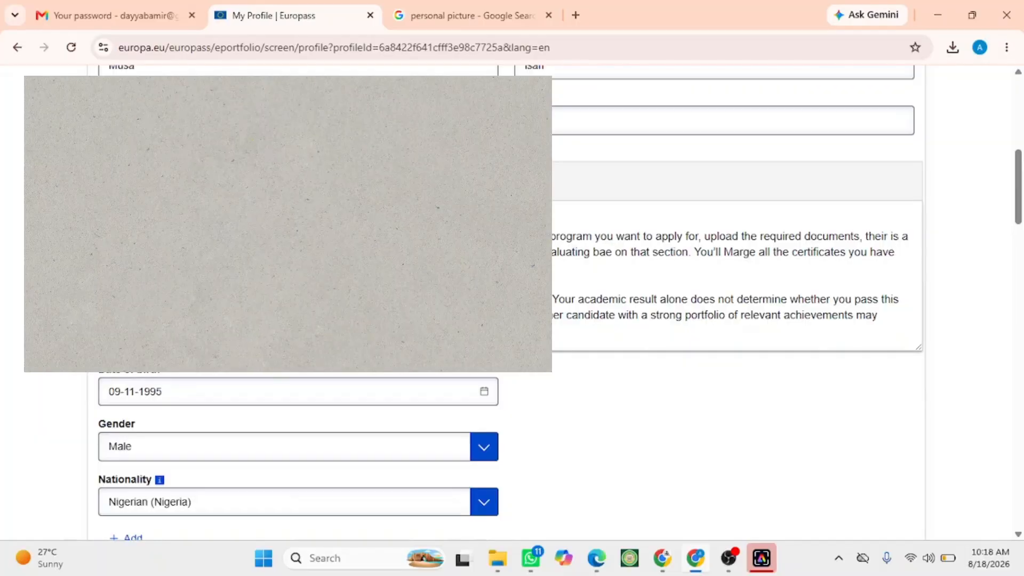
- Scroll through the personal information form and the remaining profile sections to review them
scroll(511, 416, up, 3)
scroll(511, 416, down, 6)
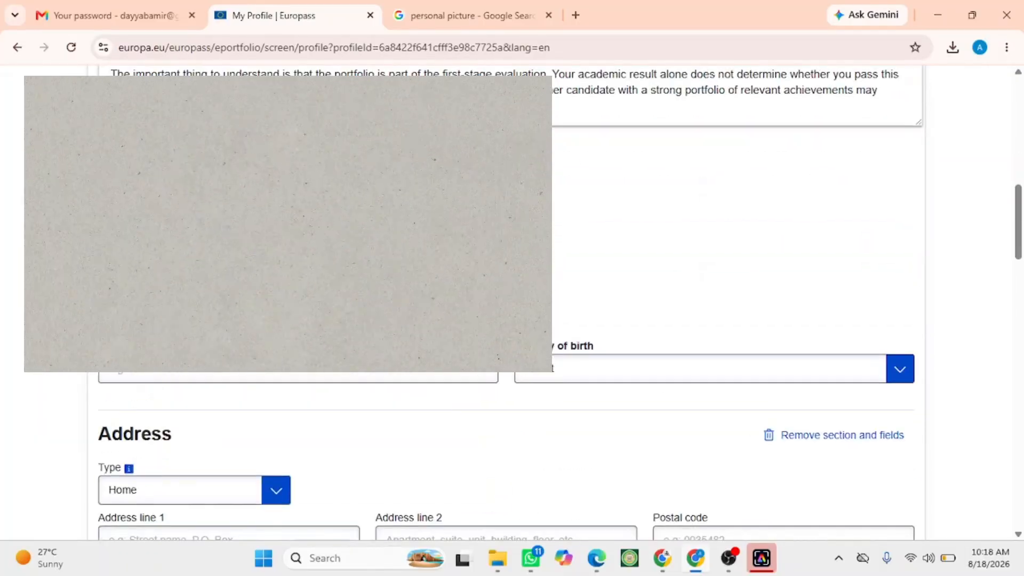
scroll(96, 298, down, 3)
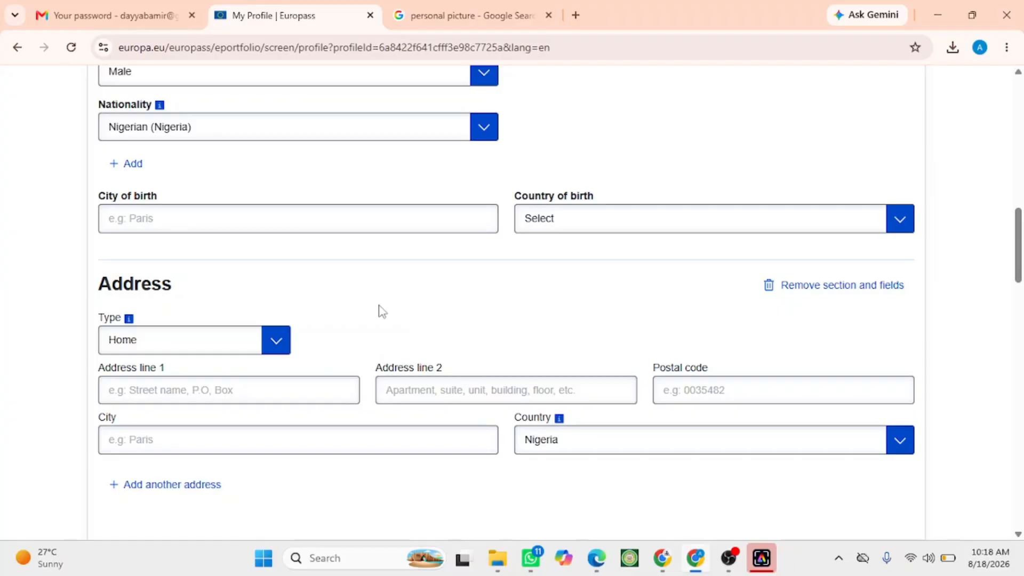
scroll(382, 311, down, 4)
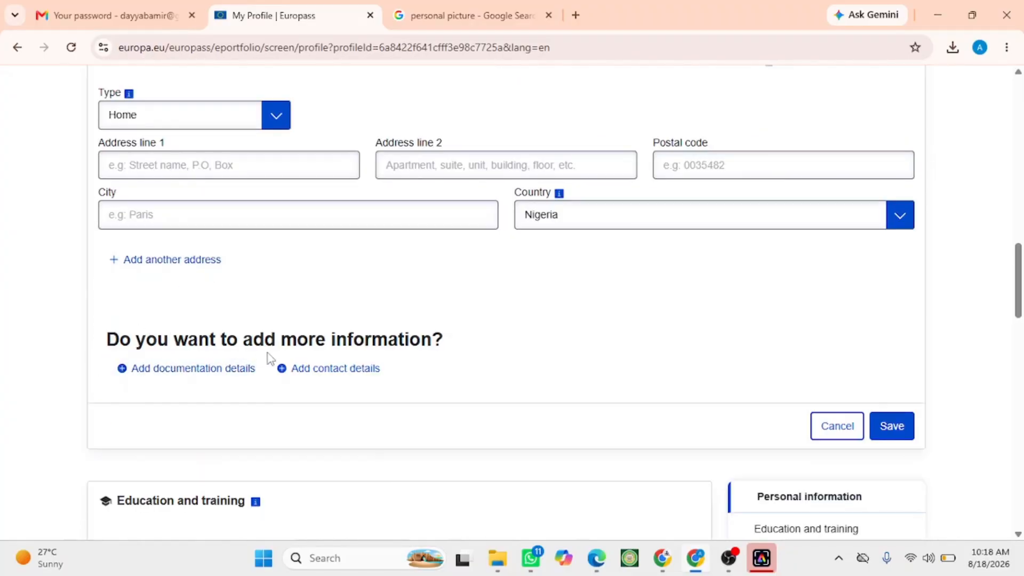
scroll(643, 312, down, 4)
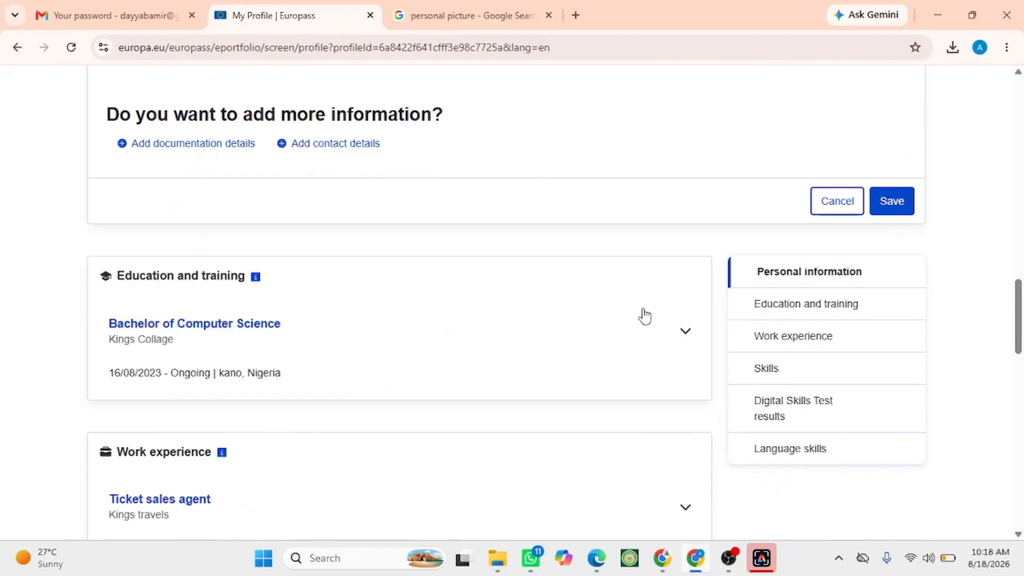
scroll(644, 307, up, 20)
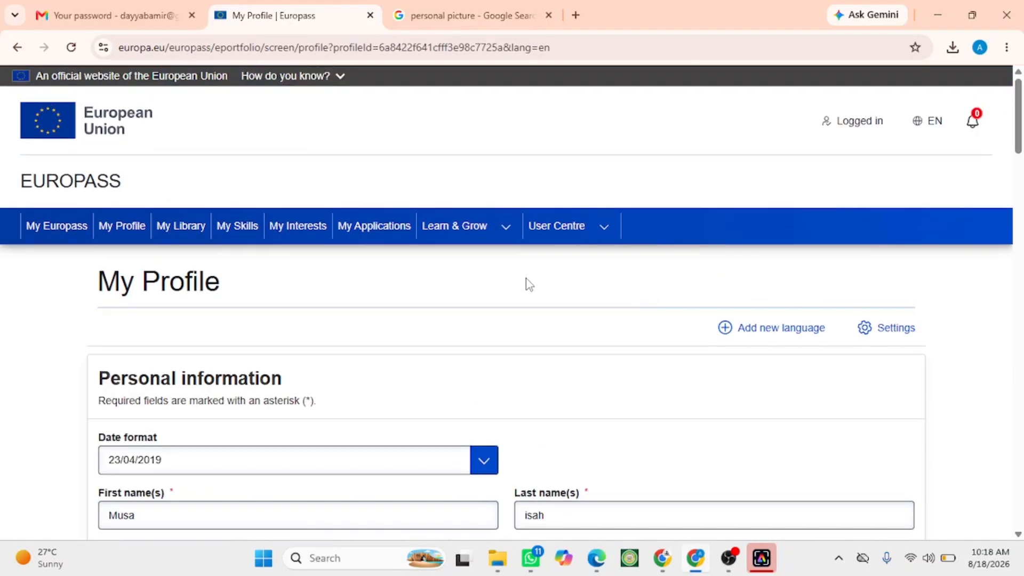
scroll(529, 284, down, 1)
scroll(608, 291, down, 20)
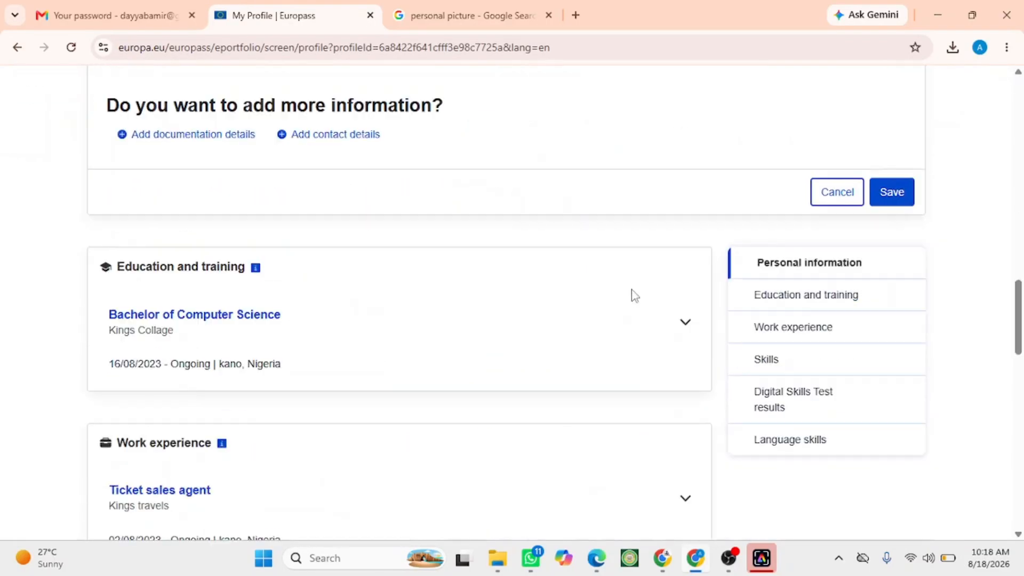
scroll(671, 314, up, 7)
scroll(671, 309, down, 17)
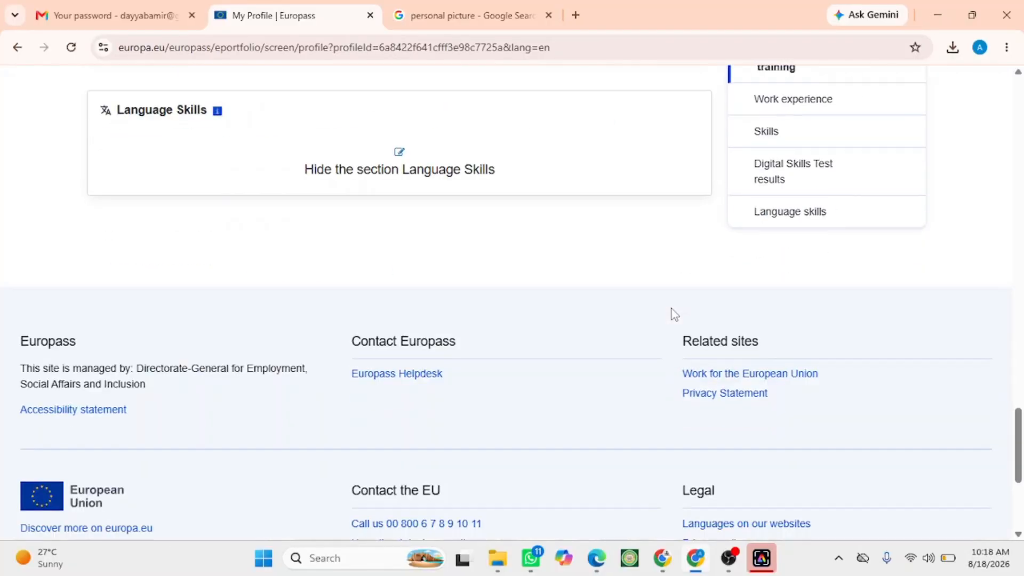
scroll(672, 304, up, 10)
scroll(671, 306, up, 10)
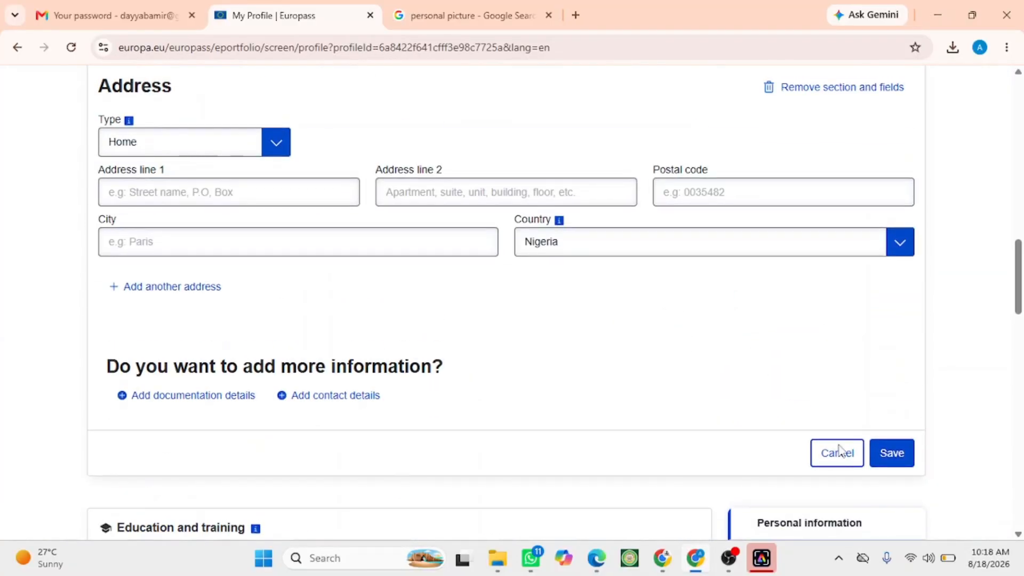
scroll(446, 396, up, 20)
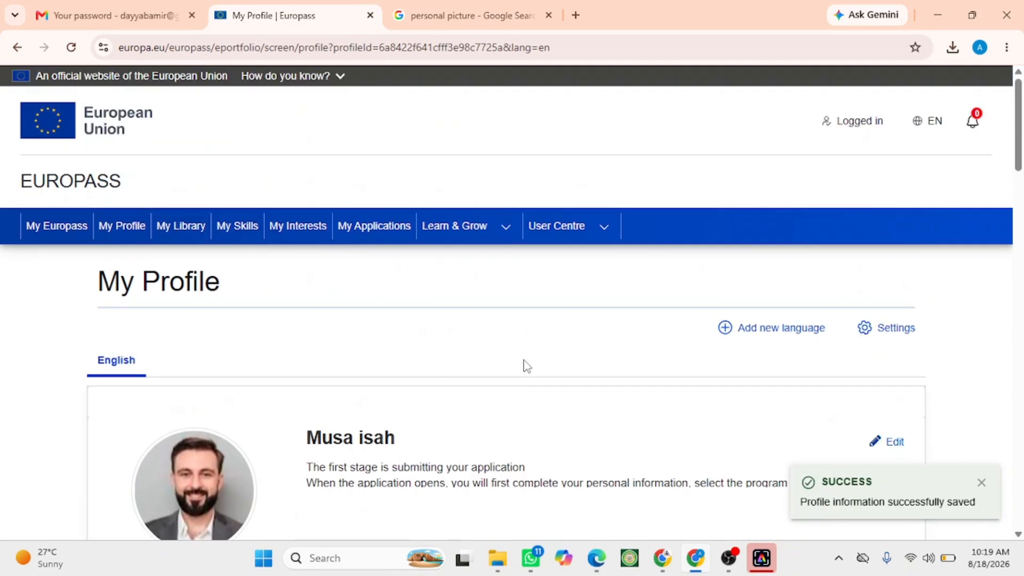
- Return to the My Europass dashboard and open Create and export your CV
click(73, 236)
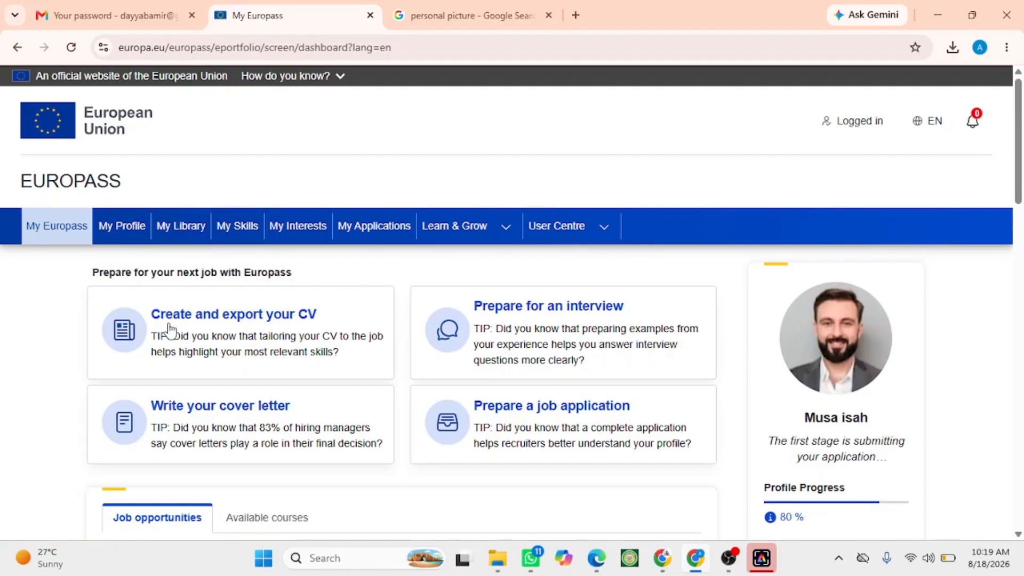
click(252, 319)
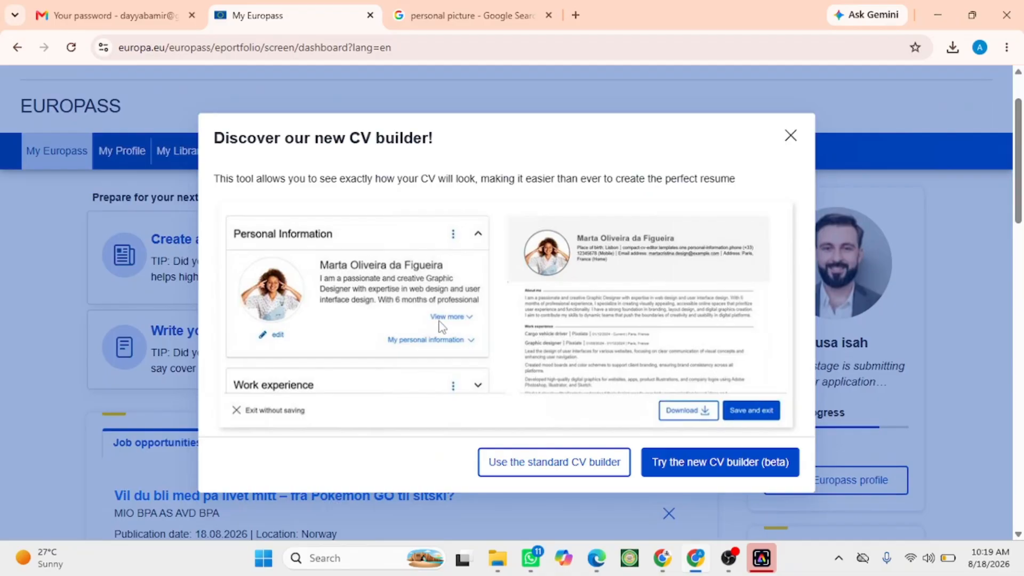
- Start a new CV from your profile in the standard CV builder, keeping all profile sections selected
click(516, 473)
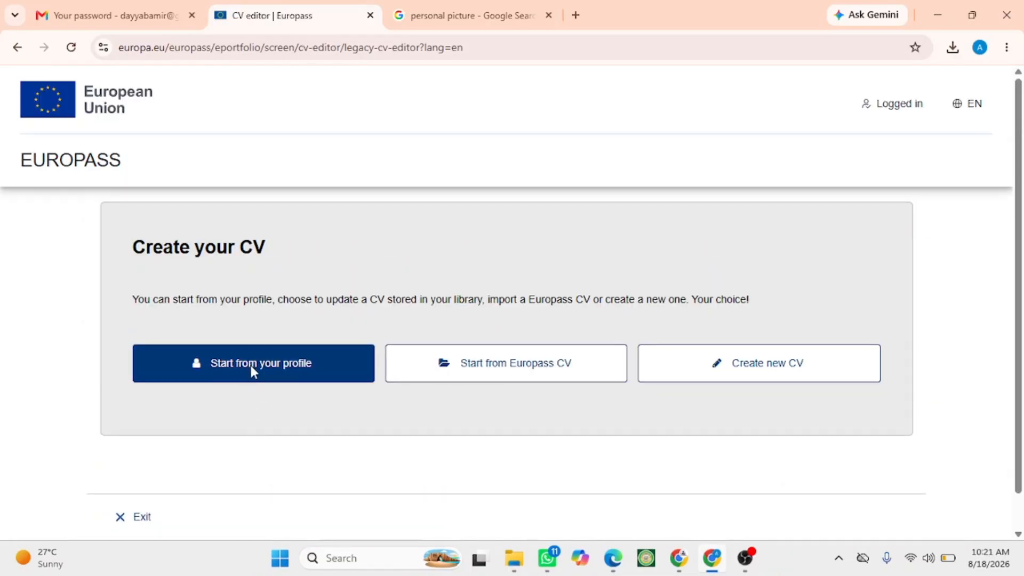
click(252, 369)
scroll(320, 346, down, 4)
scroll(346, 339, down, 10)
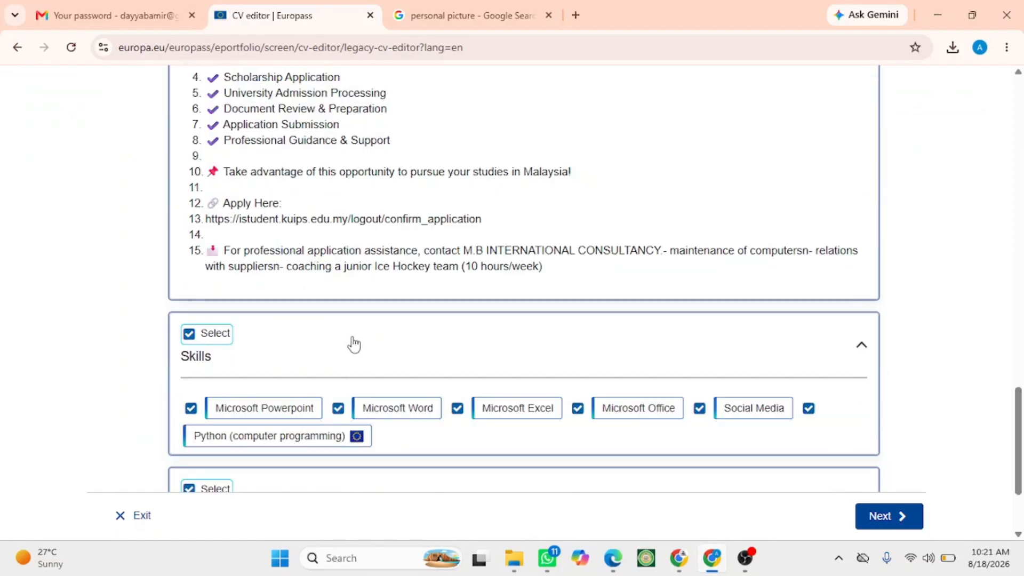
scroll(350, 343, up, 15)
scroll(354, 344, up, 5)
scroll(354, 343, down, 12)
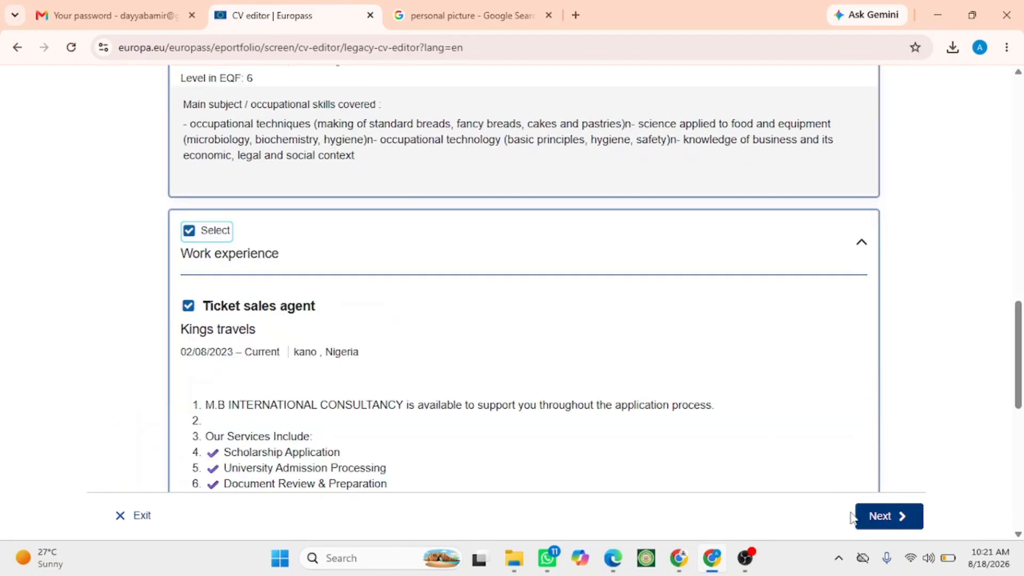
click(859, 517)
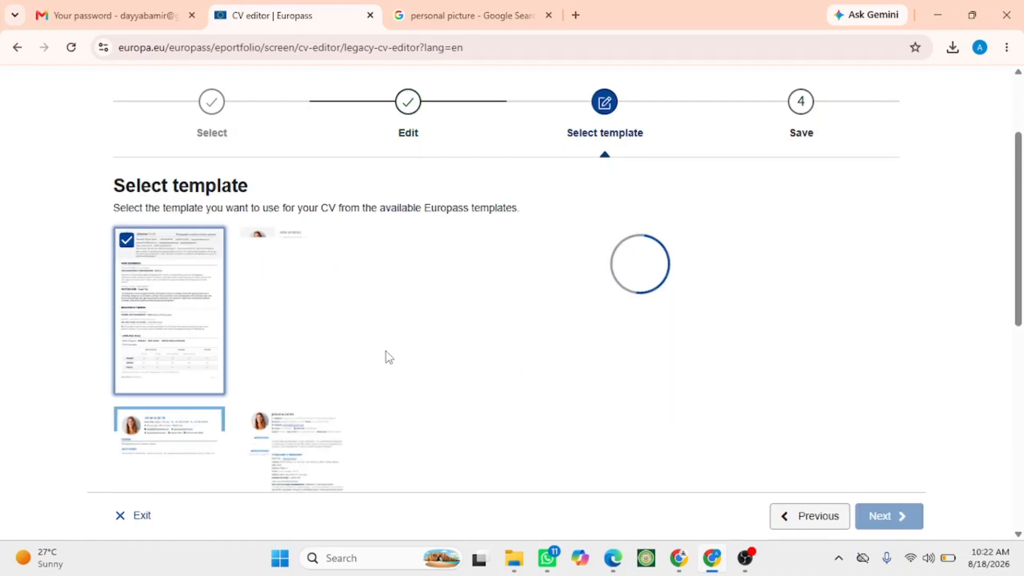
- Keep the default template, colour and text size and continue to the save step
scroll(233, 305, down, 1)
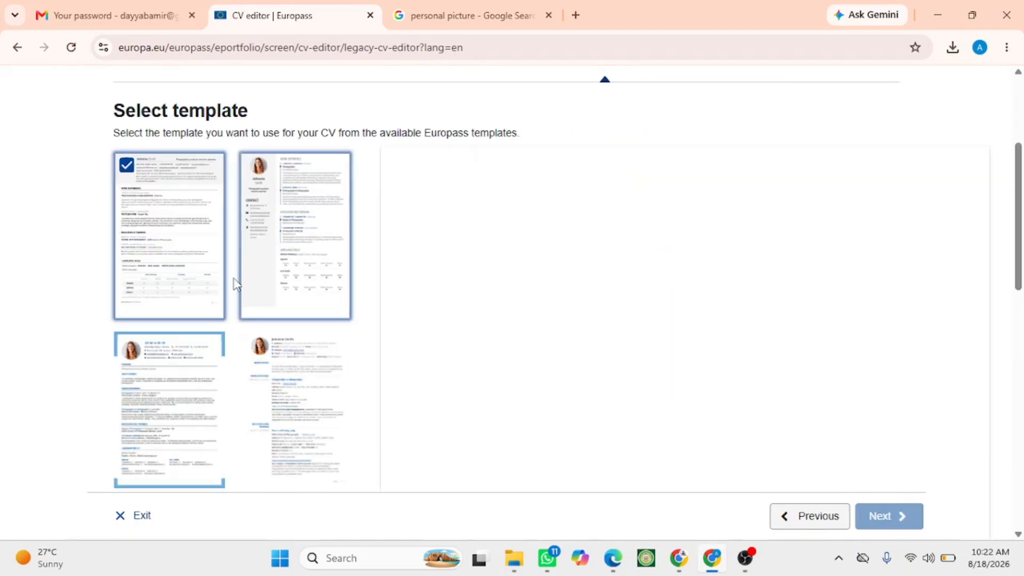
scroll(268, 324, down, 3)
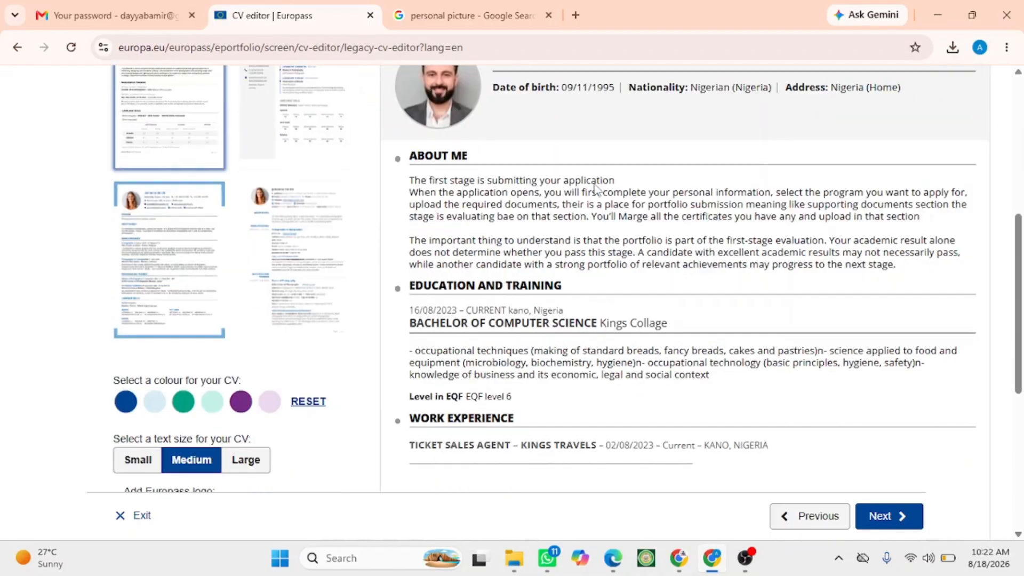
scroll(587, 234, up, 3)
scroll(587, 235, up, 3)
scroll(613, 331, down, 10)
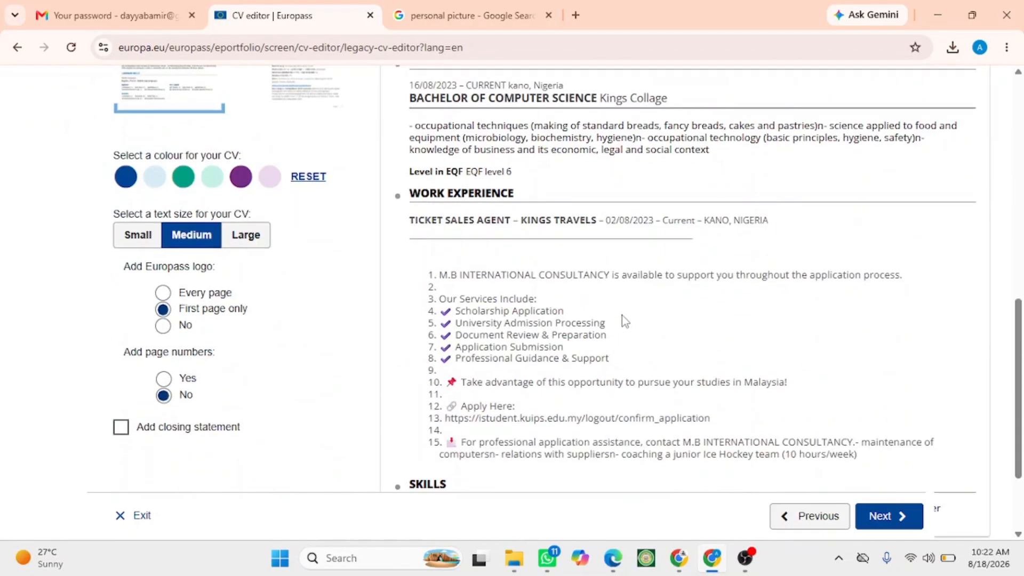
click(879, 516)
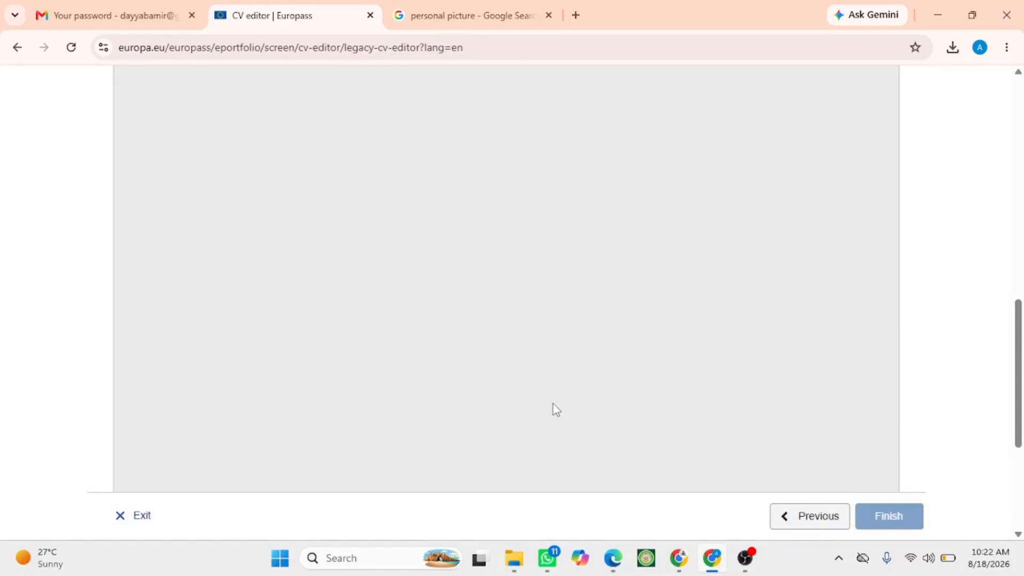
- Name the CV "Cv europass"
scroll(491, 382, down, 10)
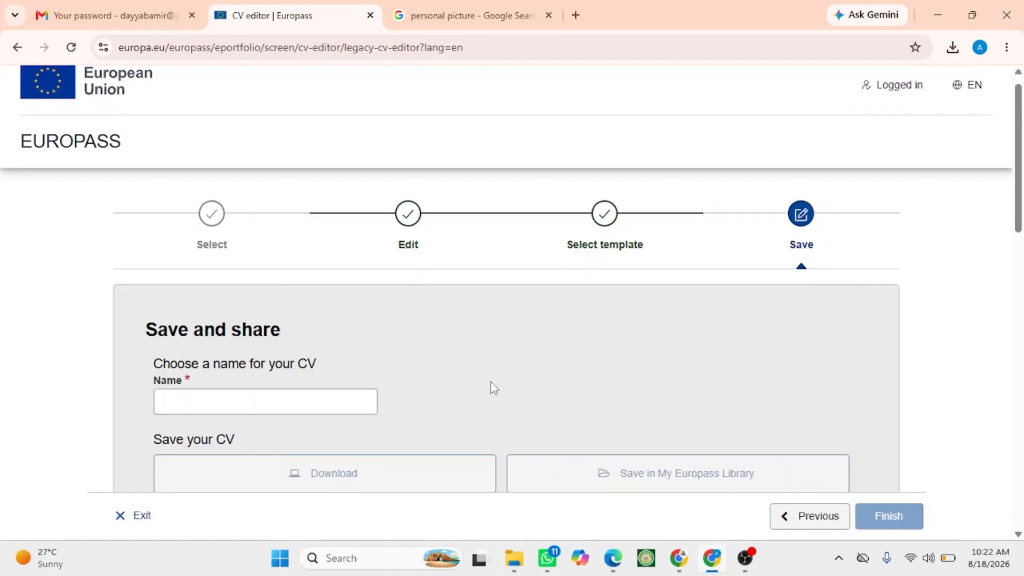
scroll(494, 382, up, 7)
scroll(494, 383, up, 3)
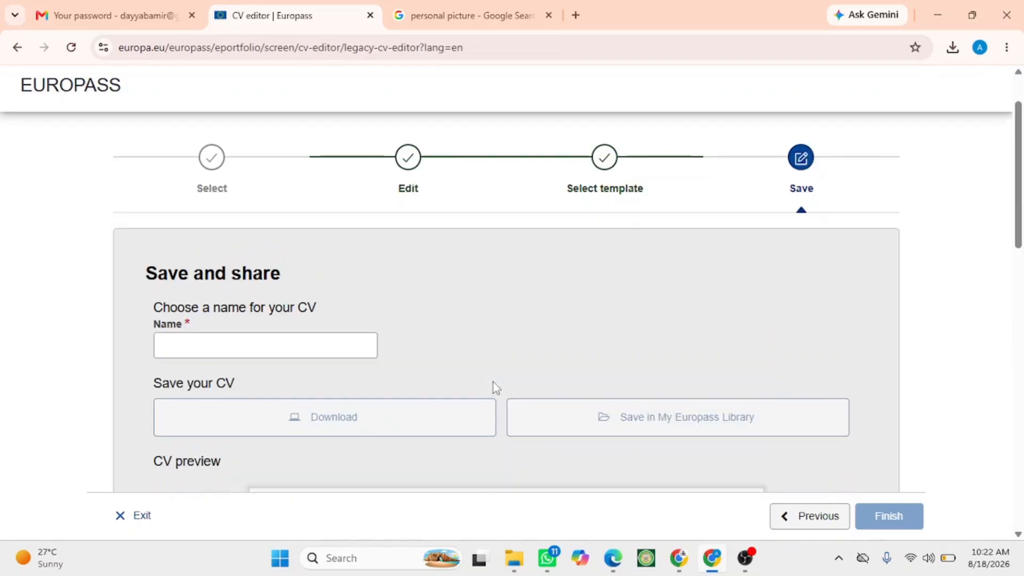
click(224, 344)
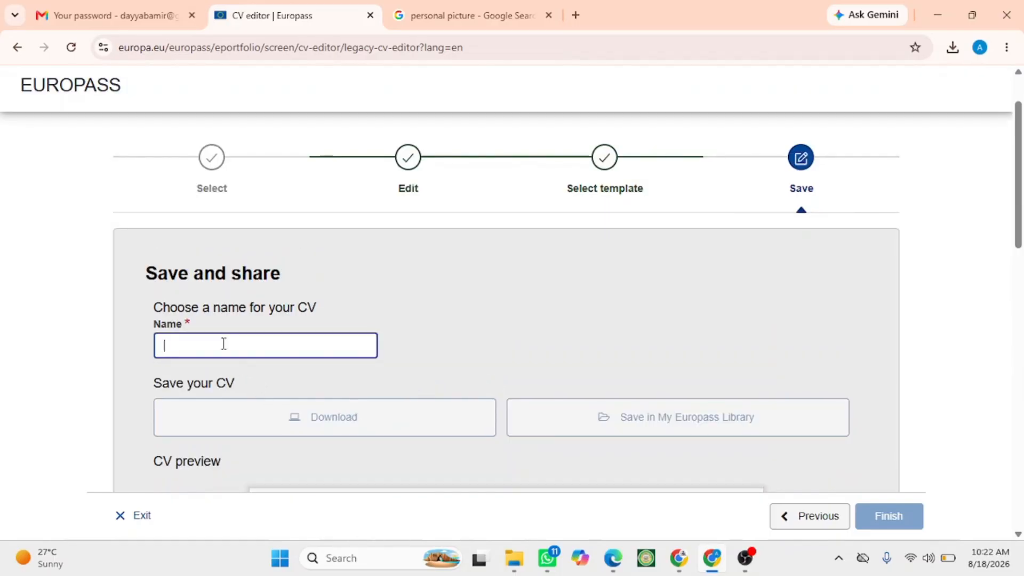
text(Cv europass)
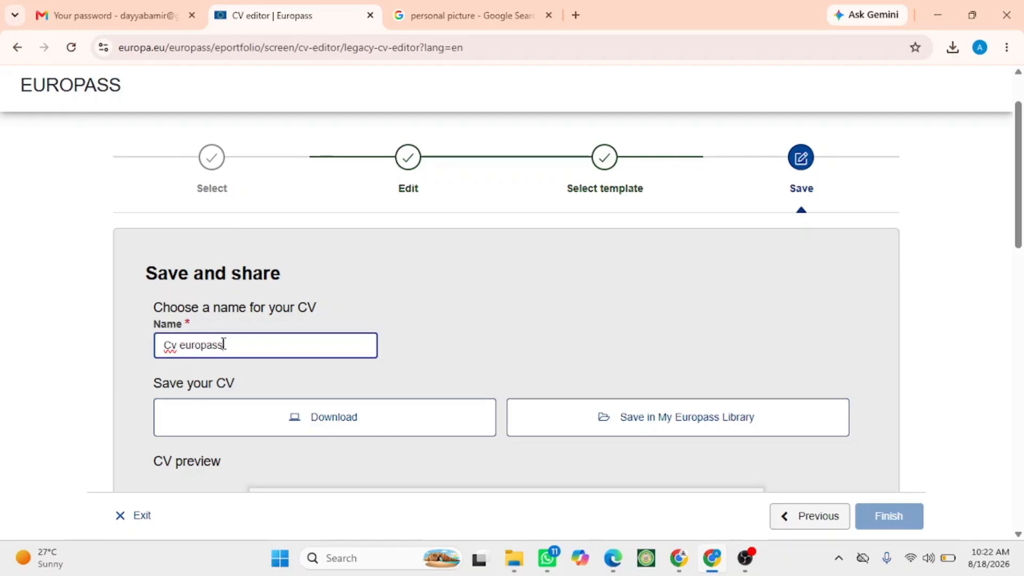
click(483, 364)
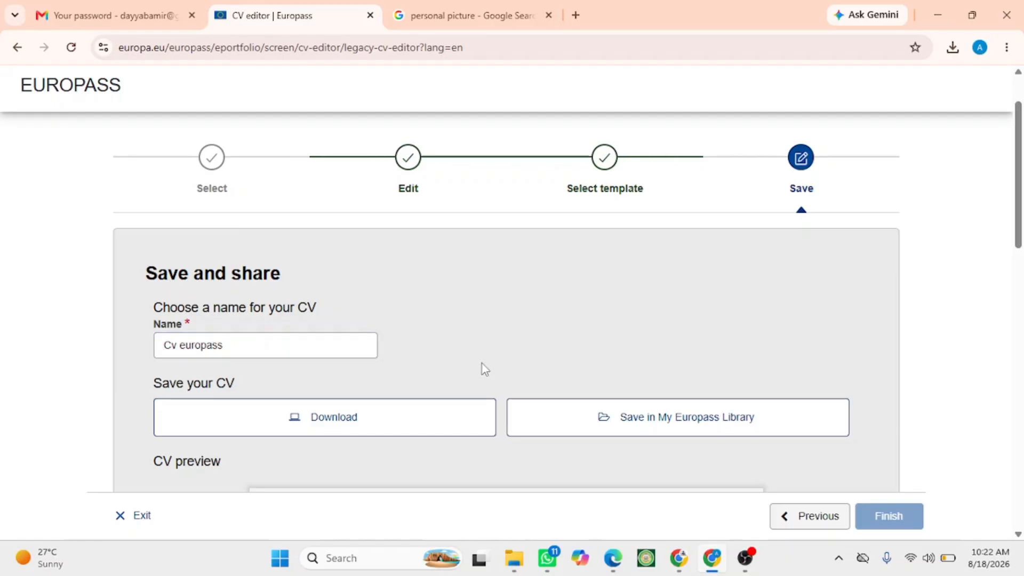
- Check the CV preview and download the CV
scroll(304, 349, down, 3)
scroll(414, 319, down, 5)
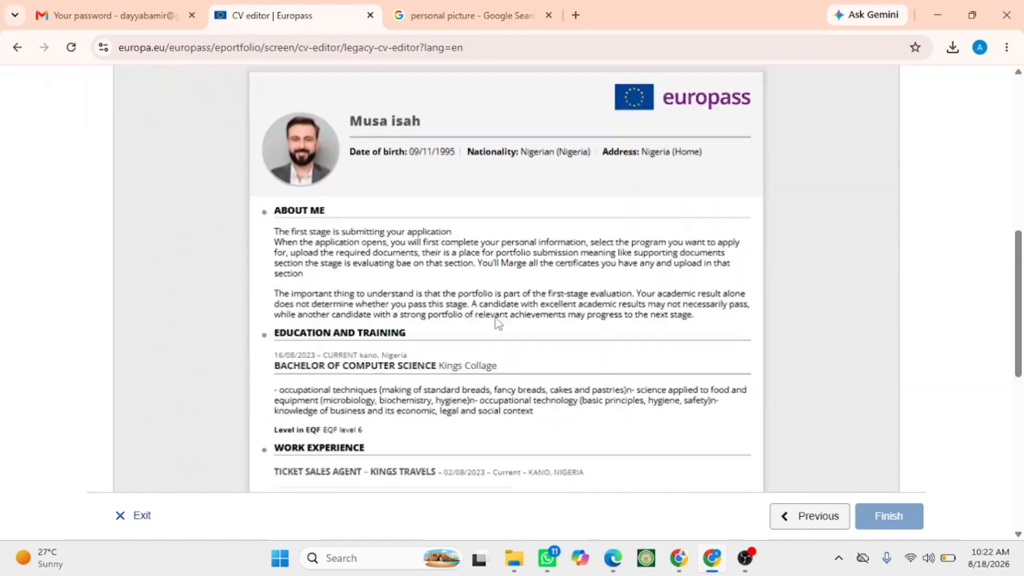
scroll(507, 315, up, 5)
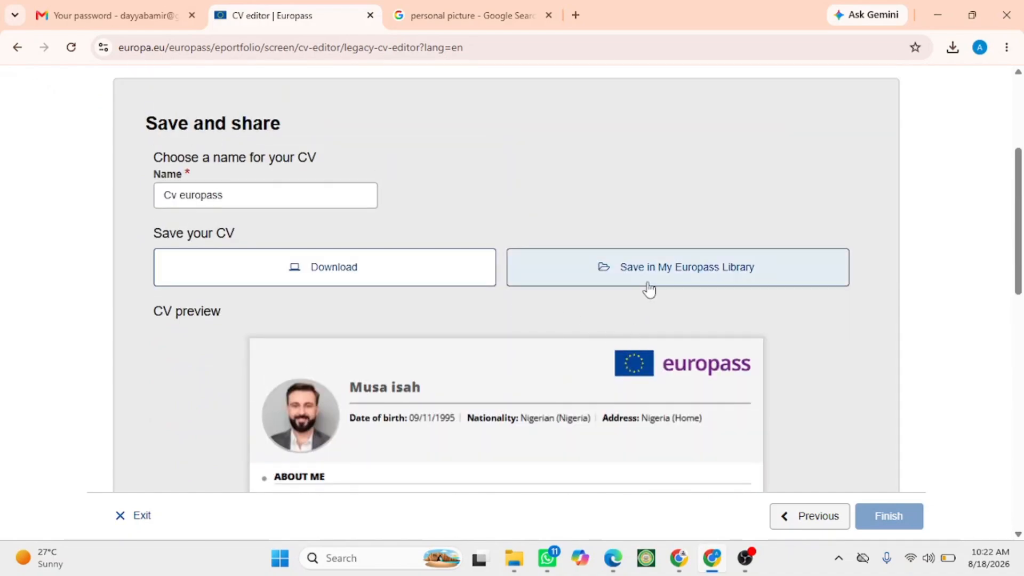
click(308, 271)
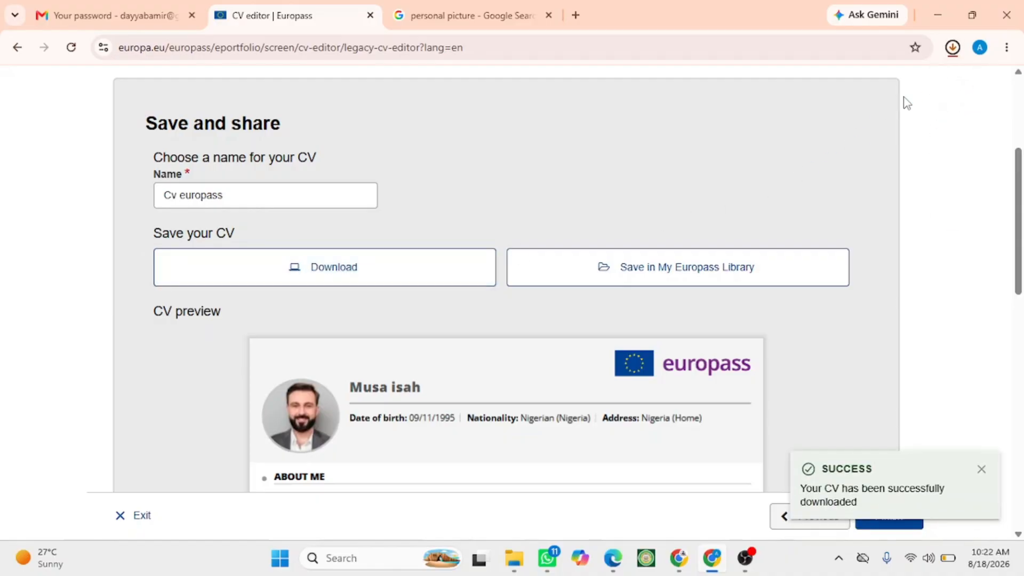
- Open the downloaded Cv europass.pdf from the download history, review it, and return to the CV editor tab
click(952, 49)
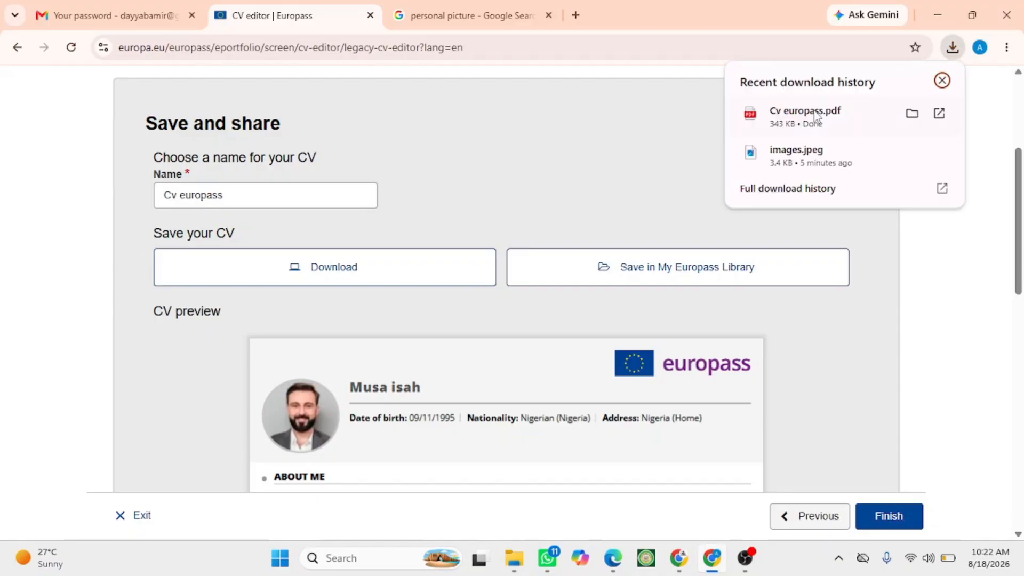
click(815, 113)
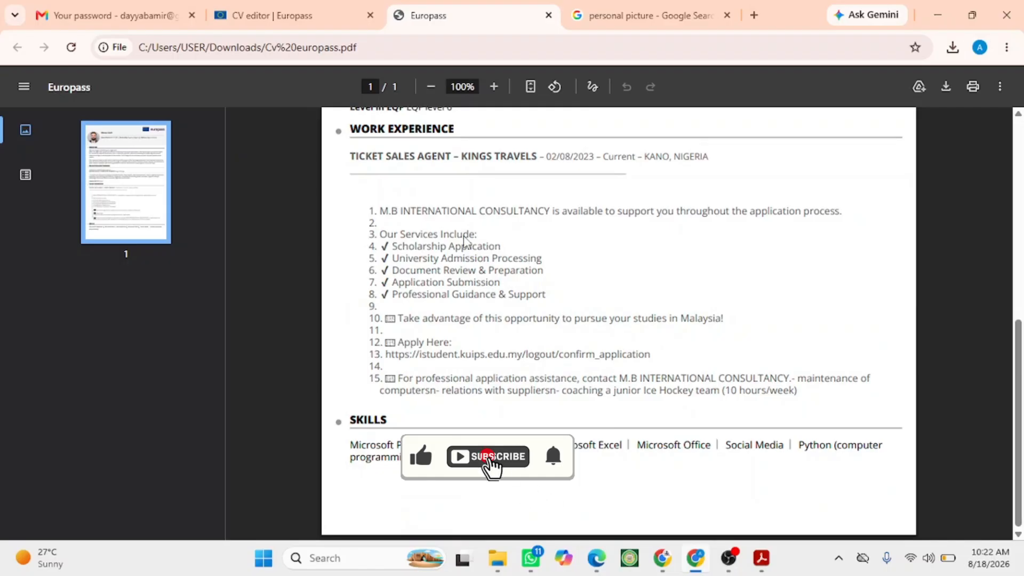
scroll(464, 241, up, 8)
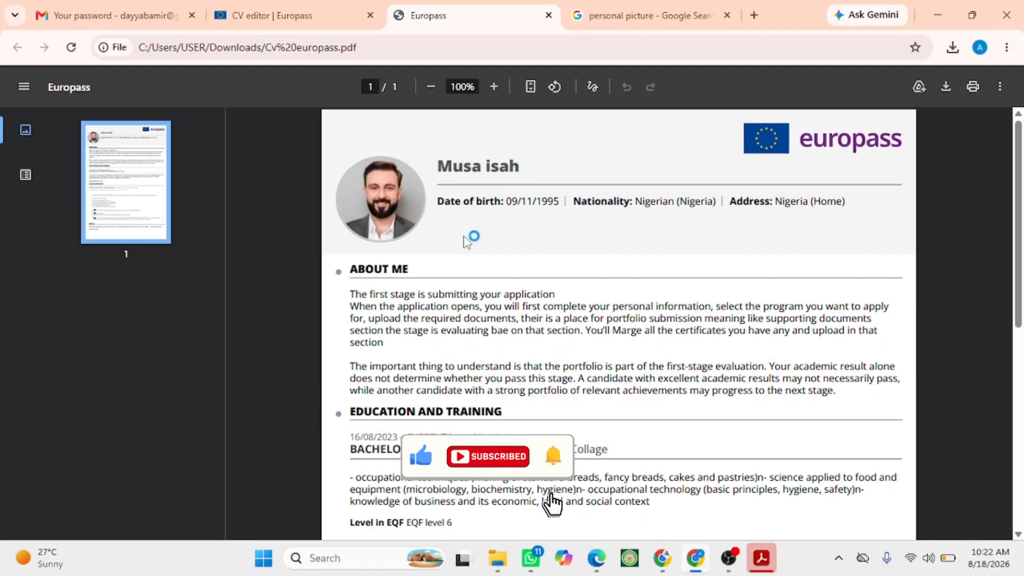
click(264, 14)
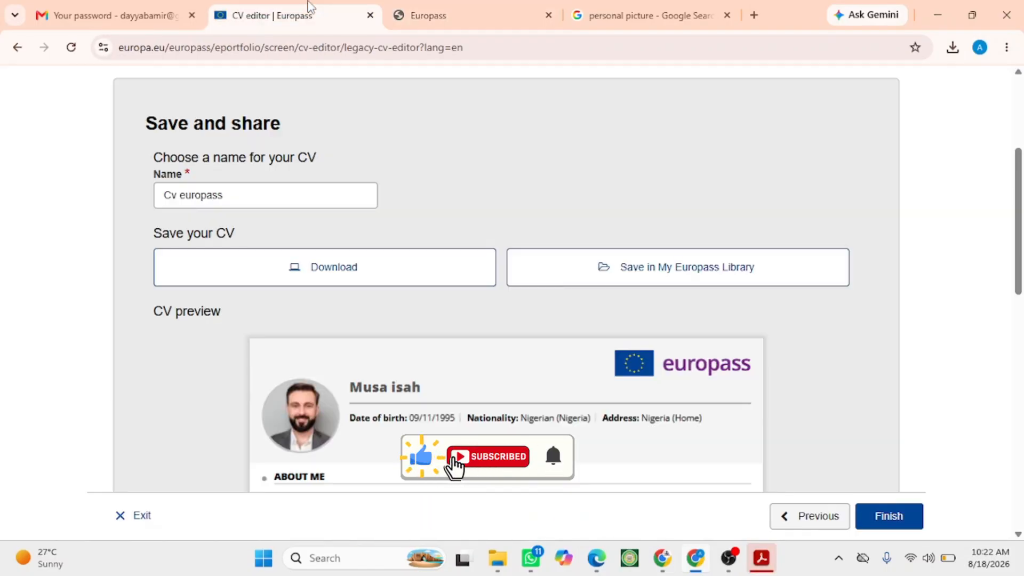